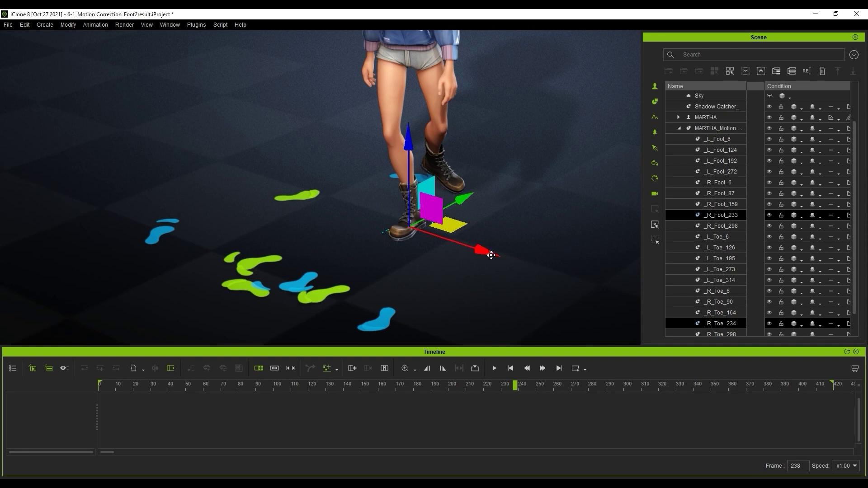
# - Shift the footprint left along the X axis with the gizmo
pyautogui.moveTo(490, 252); pyautogui.dragTo(468, 253)
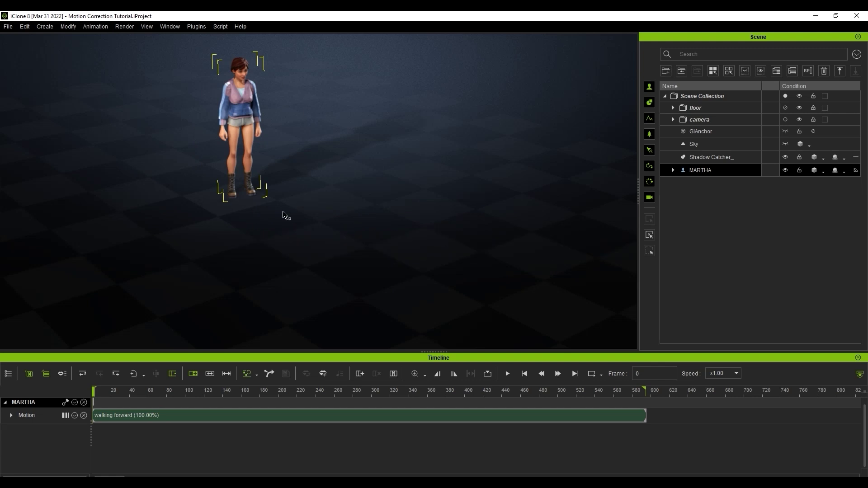
# - Play Martha's walking forward clip, following her in the view, then return to frame 0
pyautogui.click(151, 415)
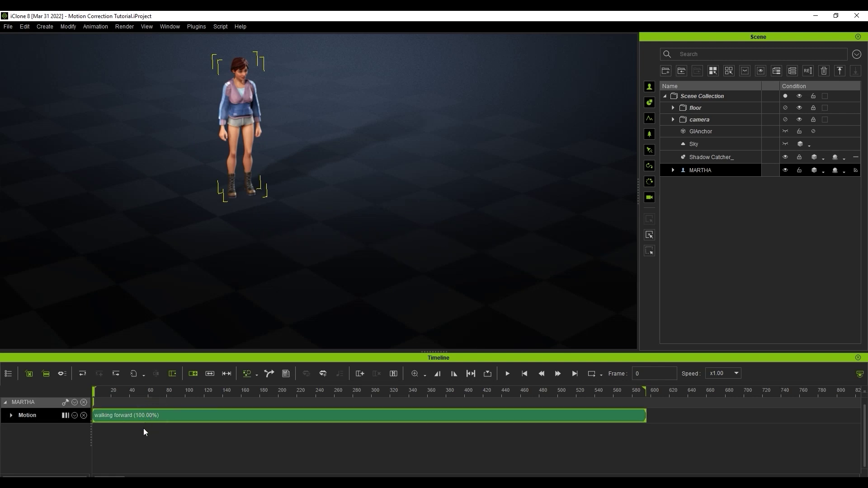
pyautogui.click(507, 376)
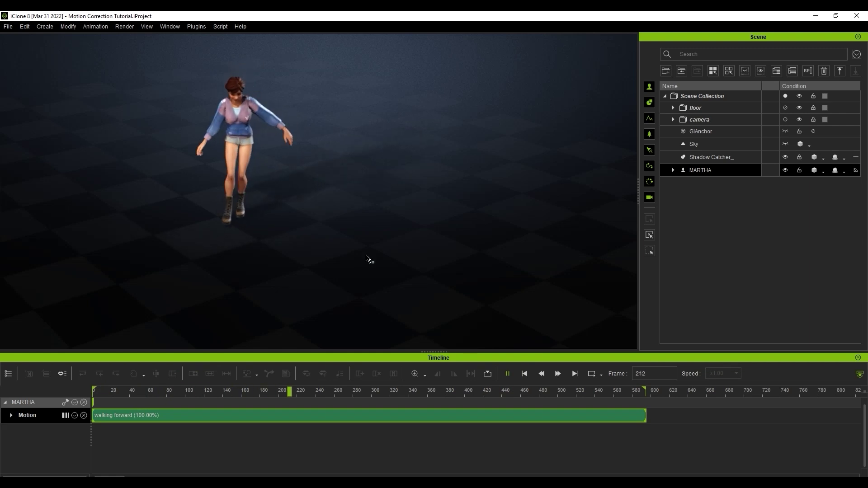
pyautogui.moveTo(355, 275); pyautogui.dragTo(427, 257, button='middle')
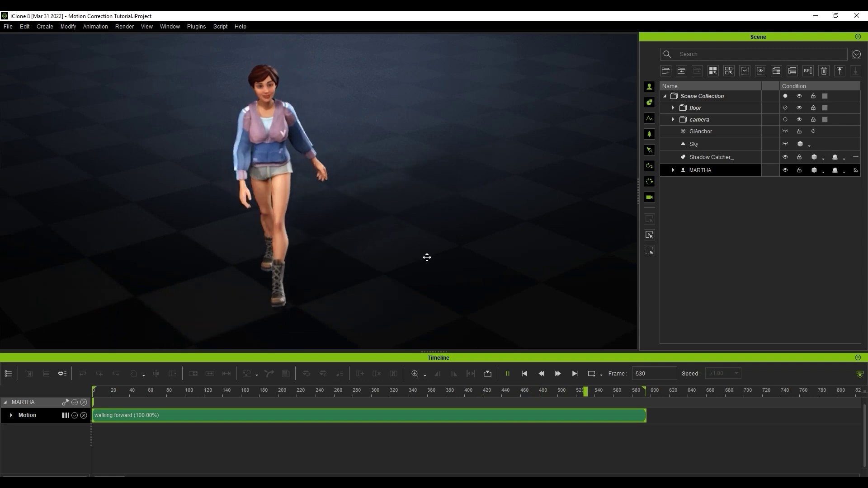
pyautogui.click(524, 374)
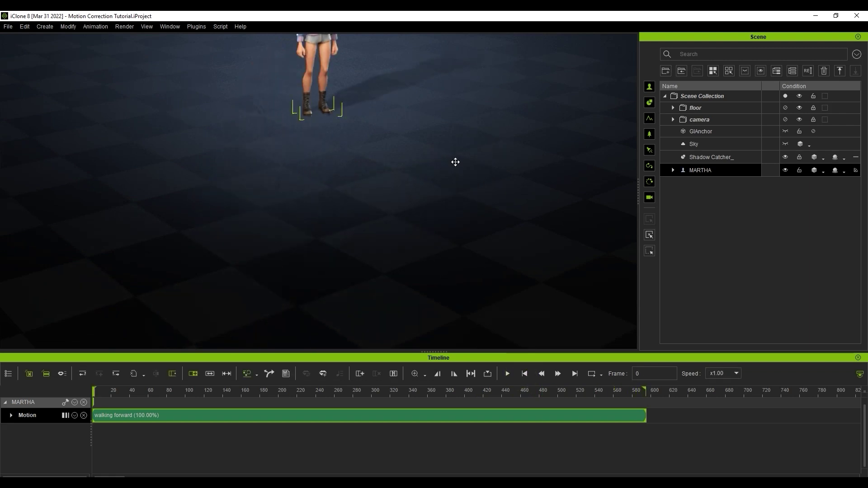
pyautogui.moveTo(455, 163); pyautogui.dragTo(400, 193, button='middle')
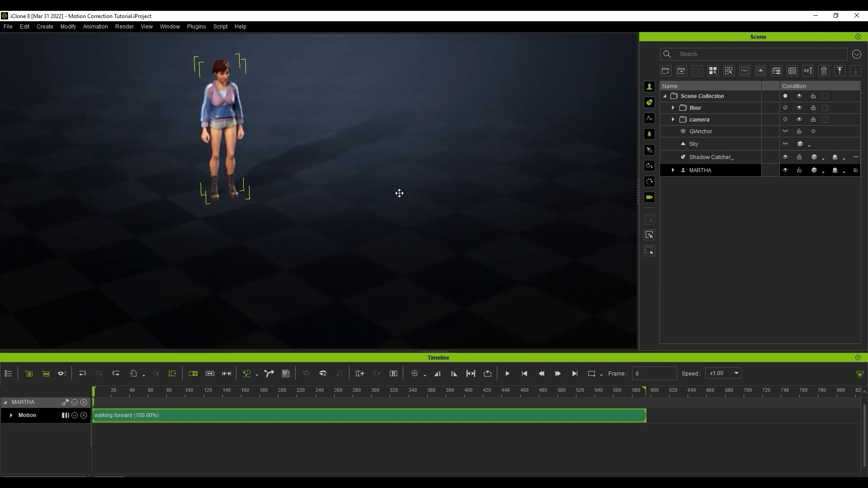
# - Open Motion Correction for the walking clip, try Fast Standing and Hands, then choose Normal Standing
pyautogui.rightClick(409, 416)
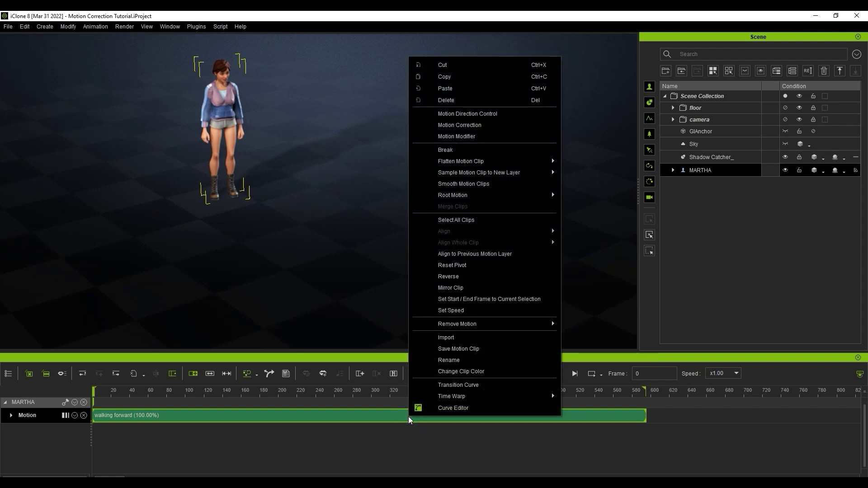
pyautogui.click(492, 126)
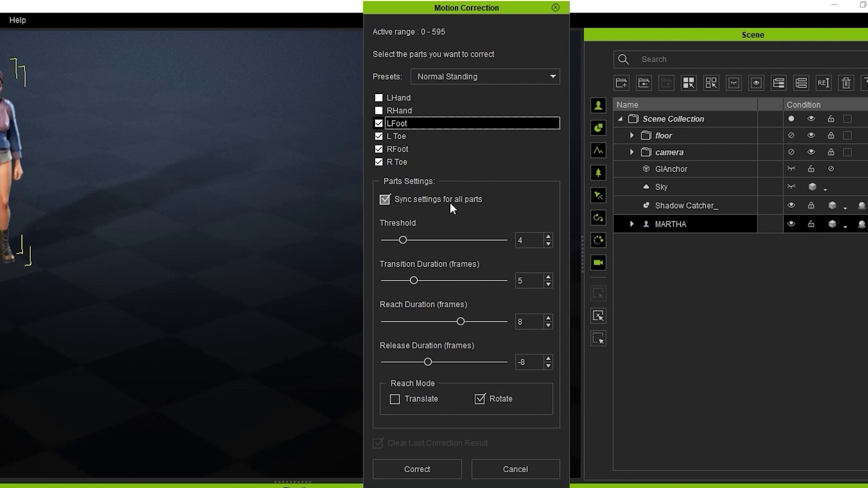
pyautogui.click(554, 77)
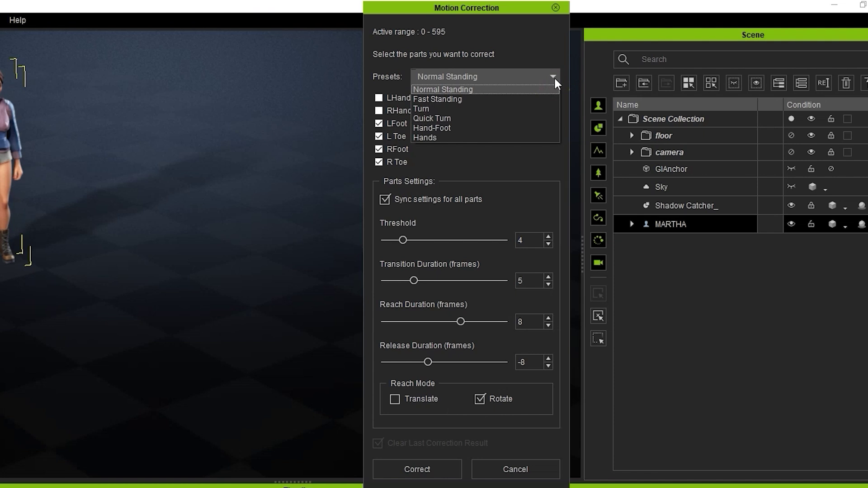
pyautogui.click(482, 98)
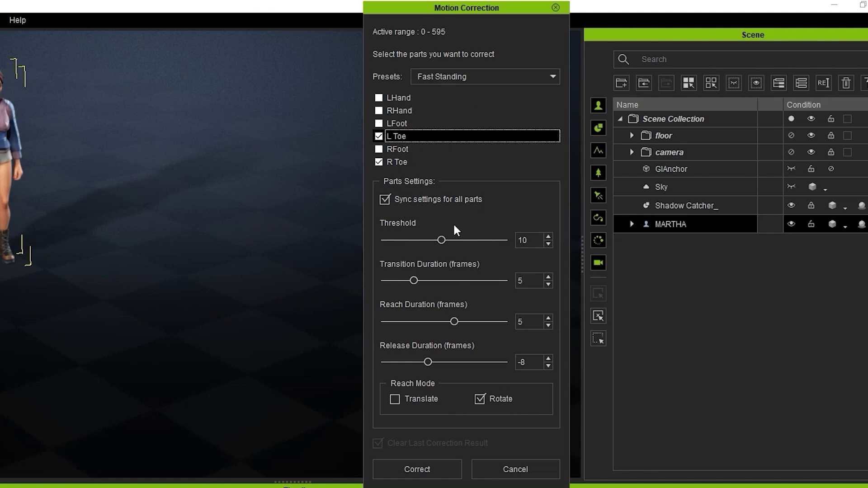
pyautogui.click(529, 78)
pyautogui.click(512, 135)
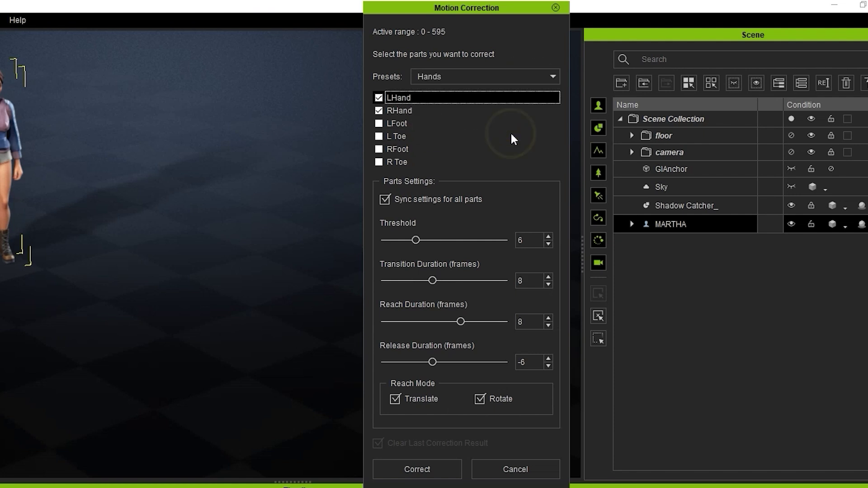
pyautogui.click(553, 78)
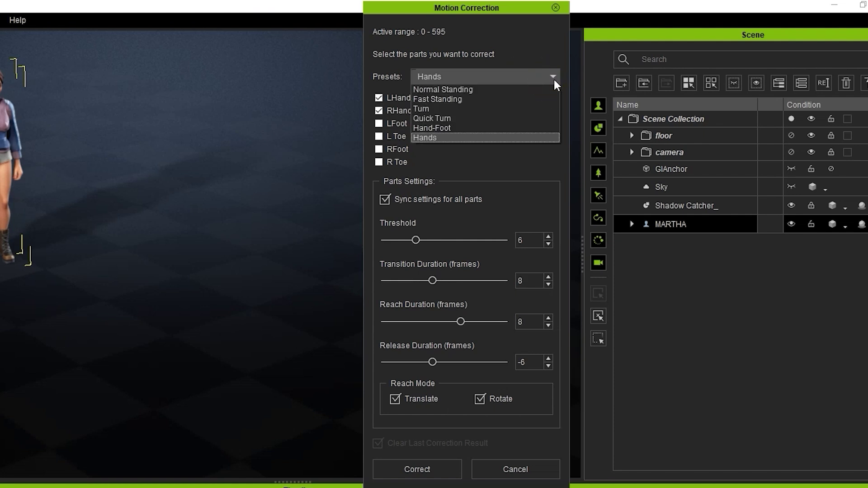
pyautogui.click(485, 89)
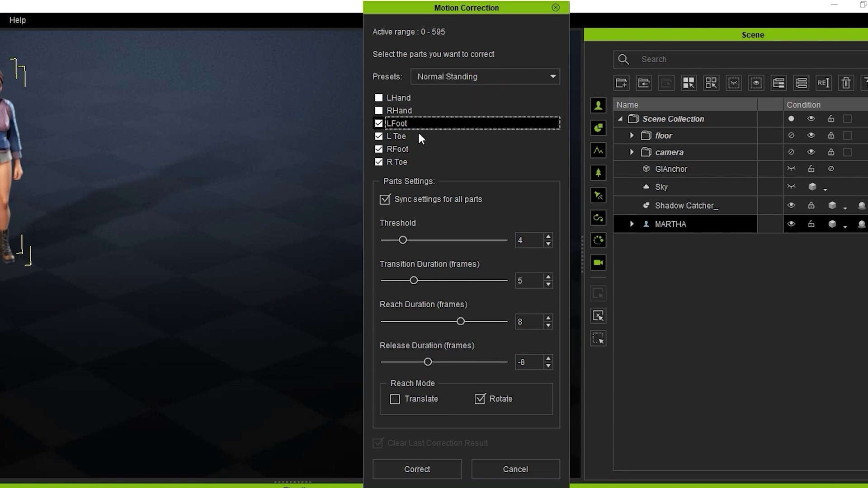
# - Review the L Toe, RFoot, R Toe and LFoot parts checked for correction
pyautogui.click(438, 136)
pyautogui.click(434, 148)
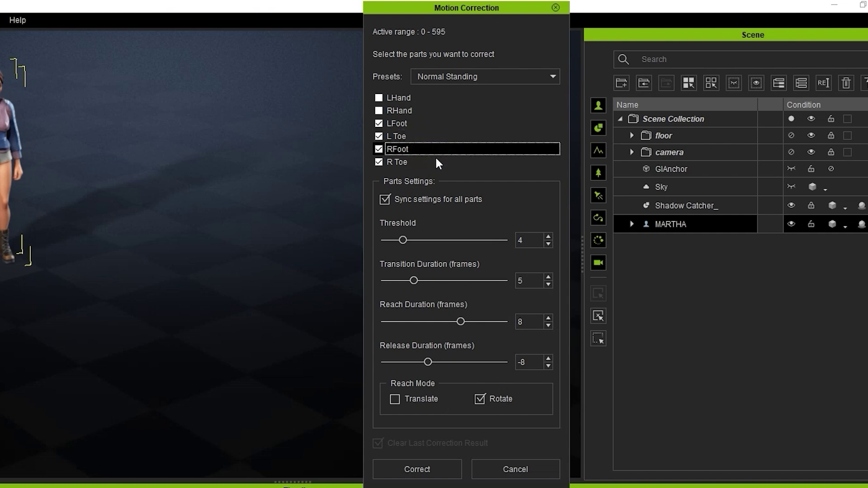
pyautogui.click(438, 161)
pyautogui.click(439, 125)
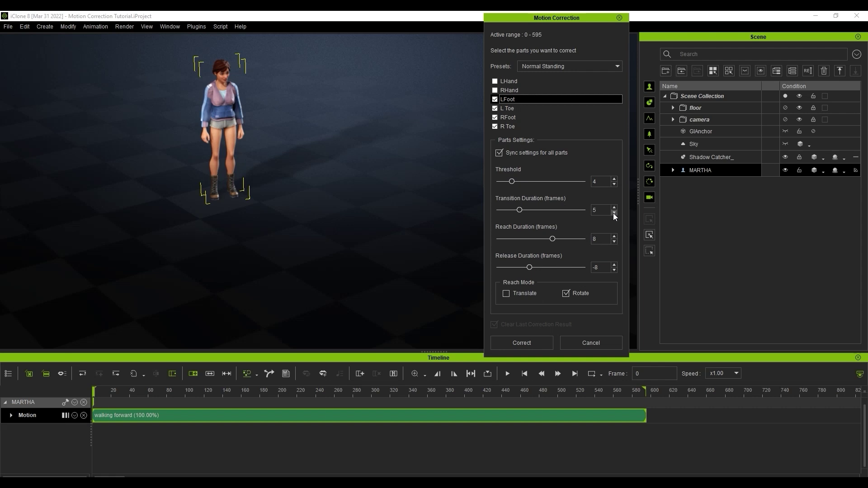
# - Run the Normal Standing correction on Martha's feet and toes
pyautogui.click(542, 344)
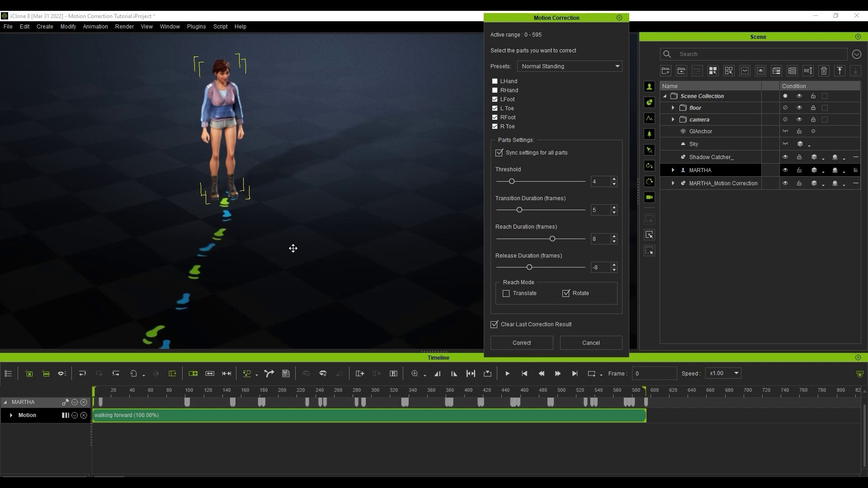
pyautogui.scroll(8, 277, 285)
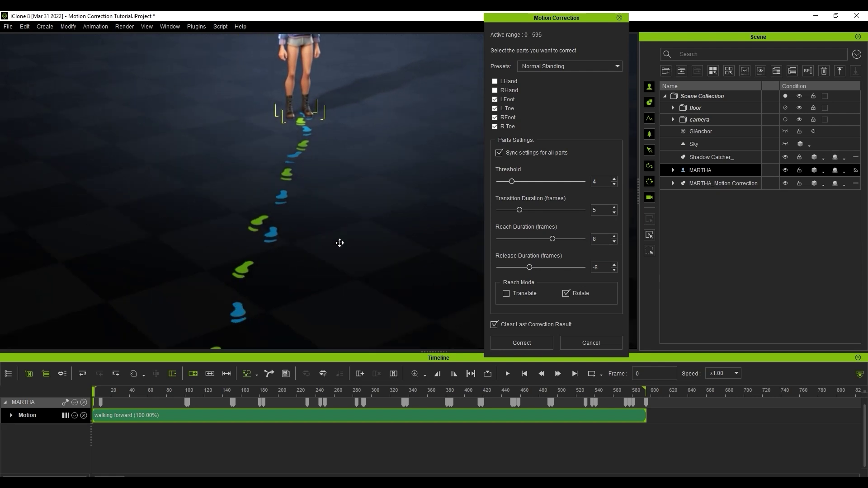
pyautogui.scroll(3, 343, 202)
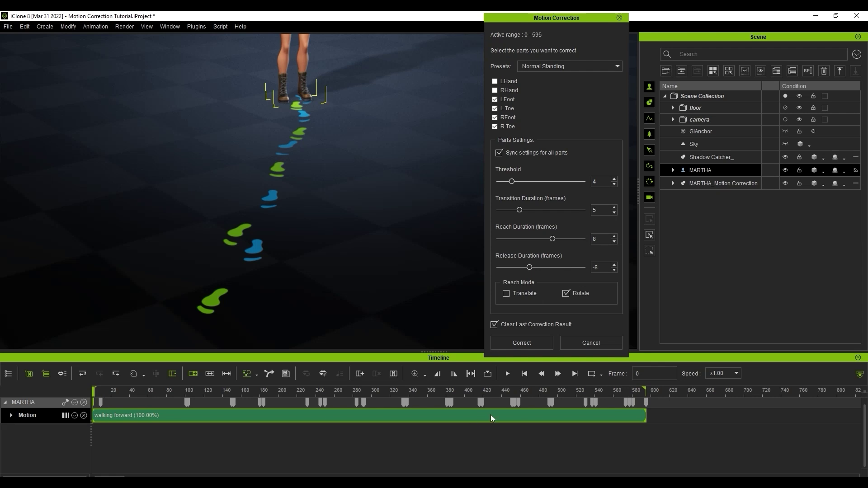
# - Play back the corrected walk, then scrub to frame 100 to review the footprints
pyautogui.click(509, 376)
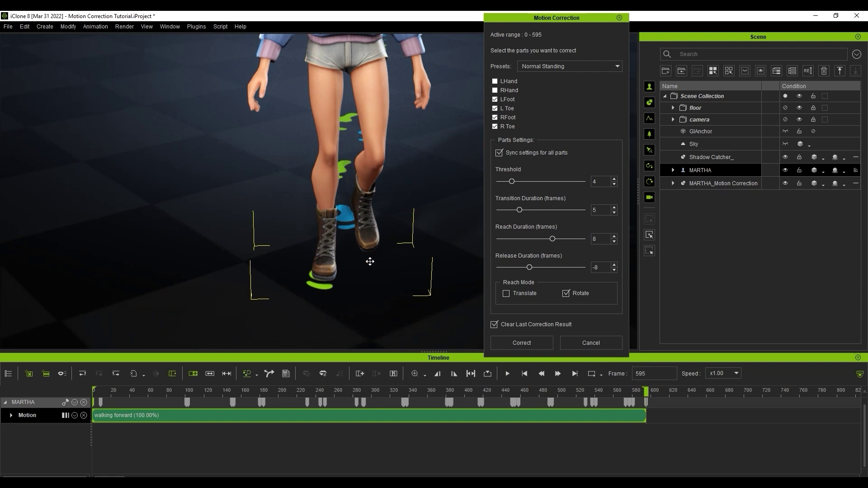
pyautogui.click(525, 373)
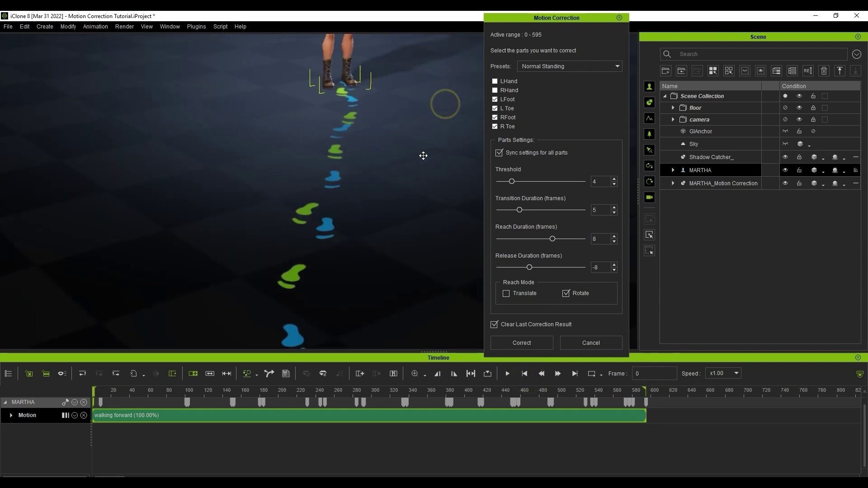
pyautogui.moveTo(423, 156); pyautogui.dragTo(386, 216, button='middle')
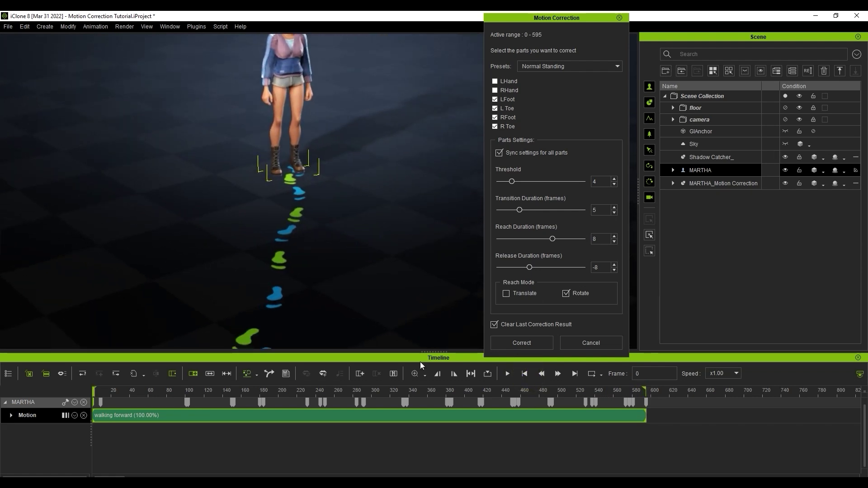
pyautogui.moveTo(105, 395); pyautogui.dragTo(61, 413)
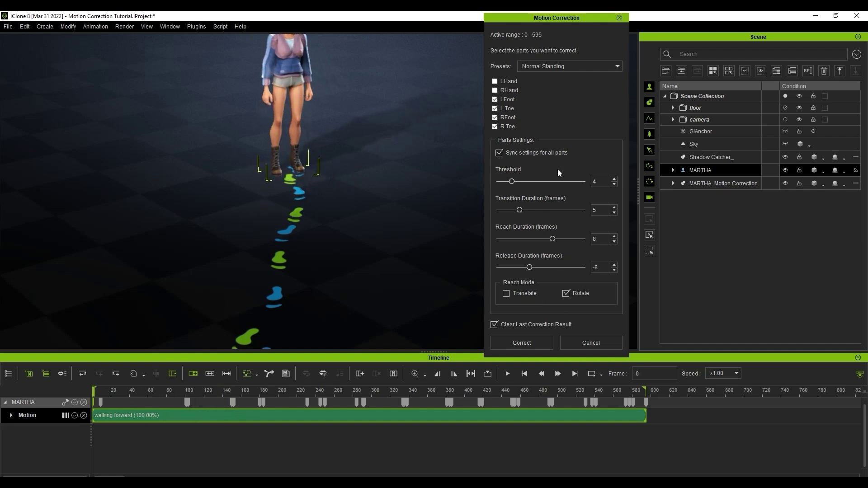
pyautogui.click(506, 141)
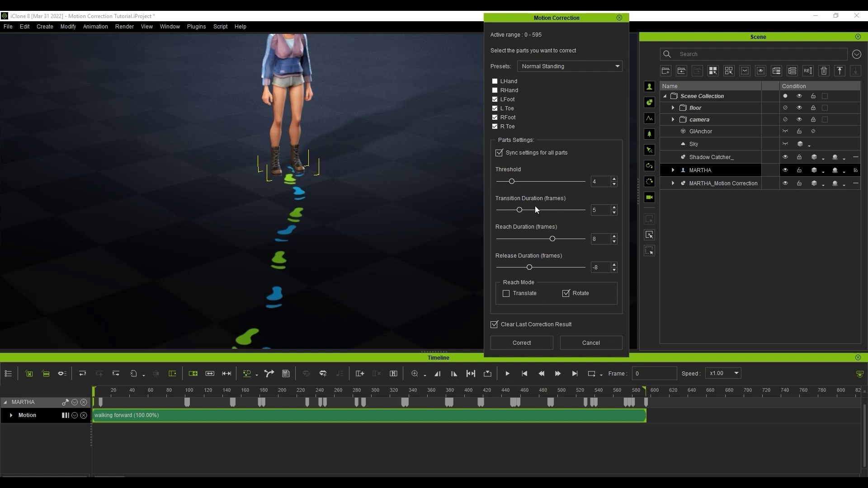
# - Increase Transition Duration, set Reach Duration to 5 and Release to -5, and re-run the correction
pyautogui.moveTo(520, 211); pyautogui.dragTo(558, 209)
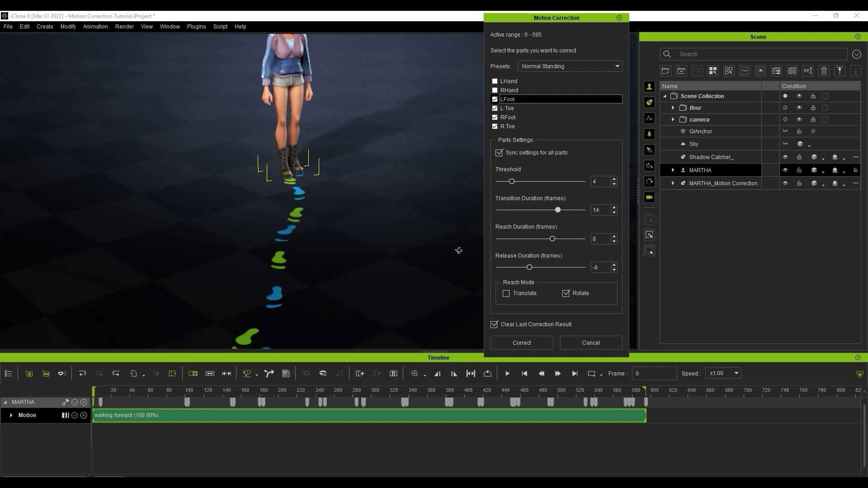
pyautogui.moveTo(102, 392); pyautogui.dragTo(50, 401)
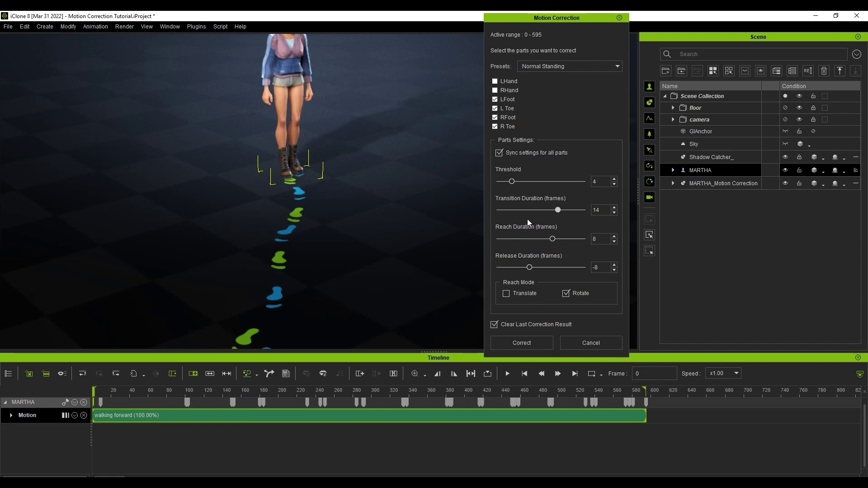
pyautogui.click(555, 243)
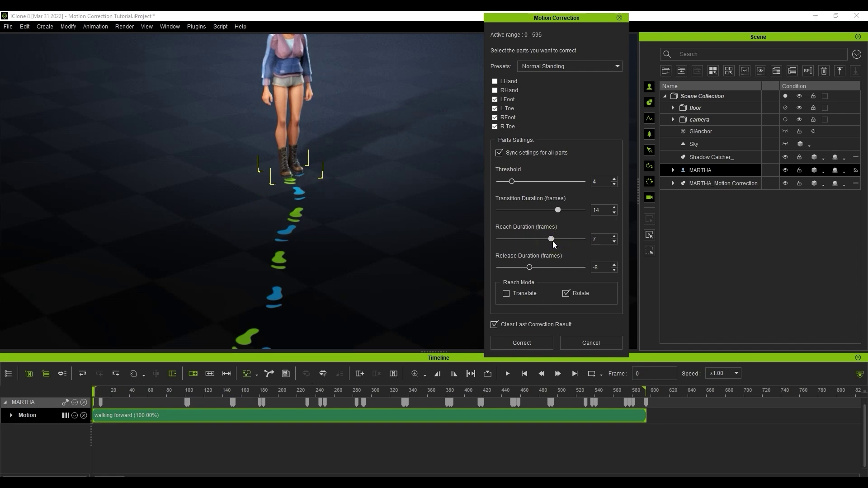
pyautogui.click(530, 268)
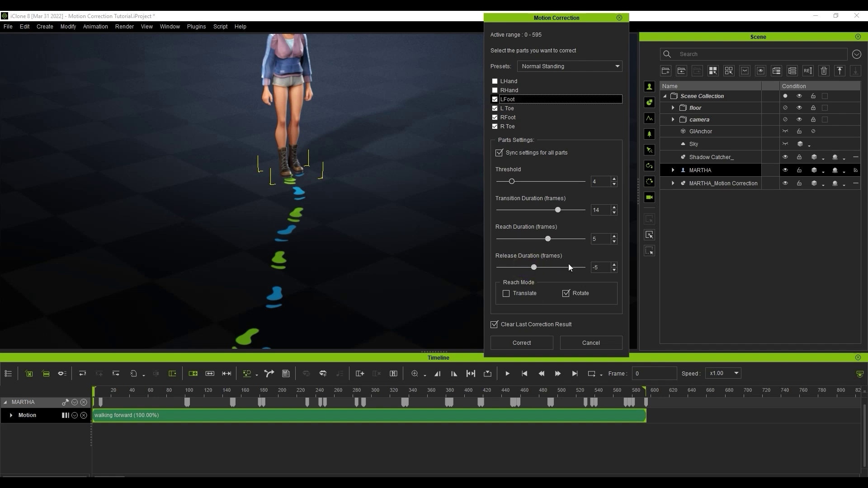
pyautogui.click(539, 343)
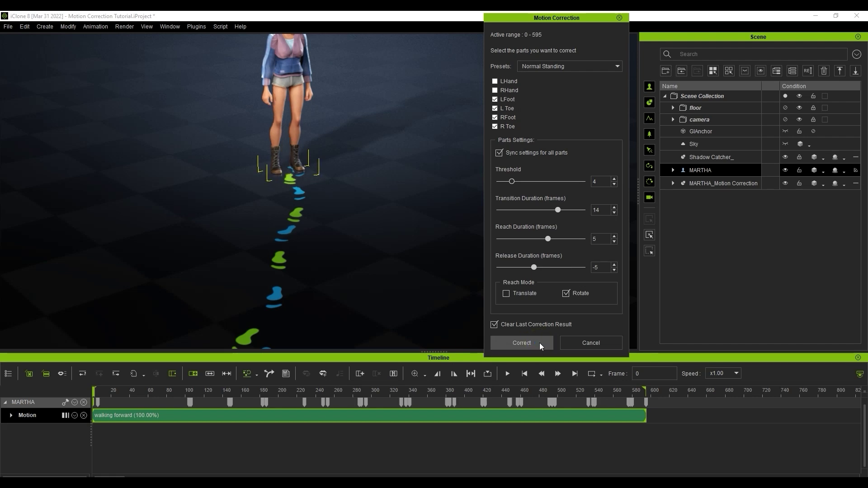
pyautogui.click(507, 373)
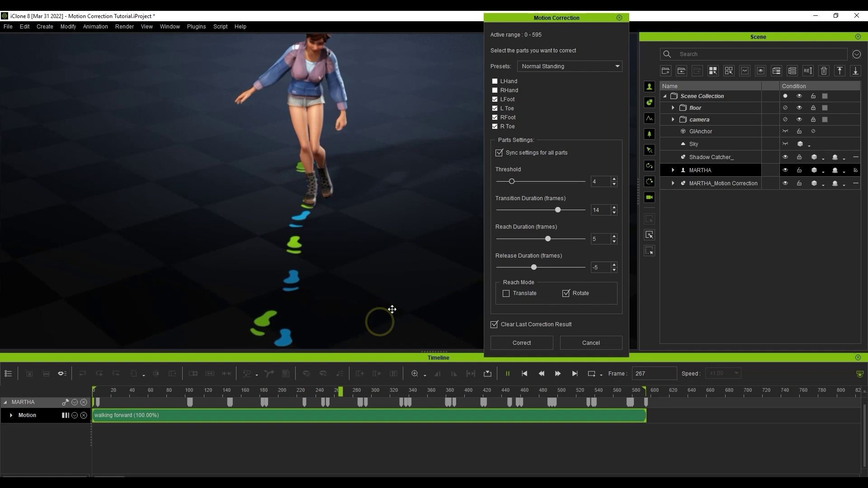
pyautogui.scroll(3, 380, 317)
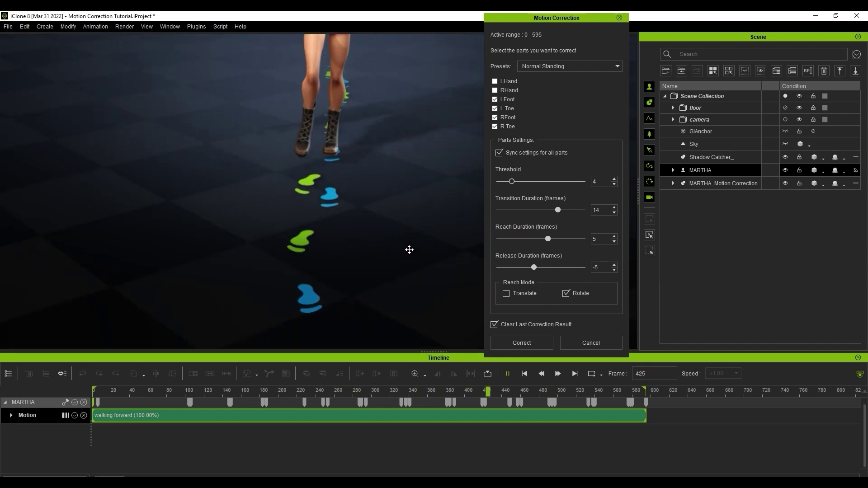
pyautogui.scroll(2, 409, 269)
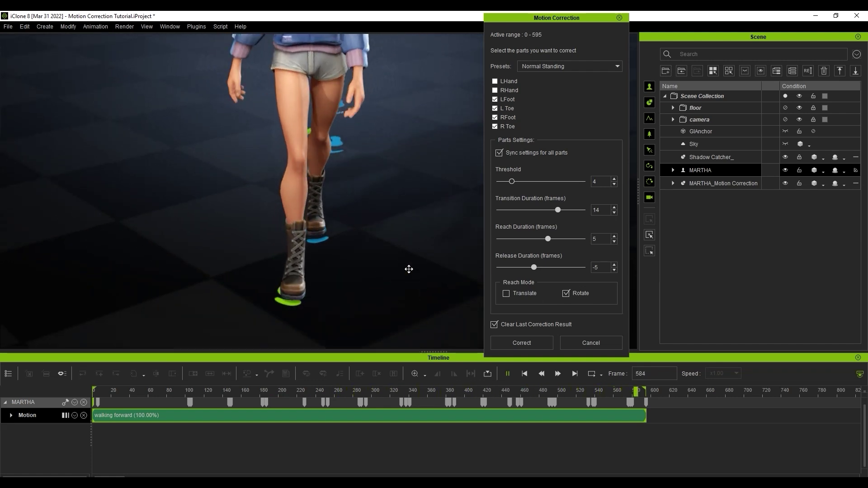
pyautogui.click(525, 374)
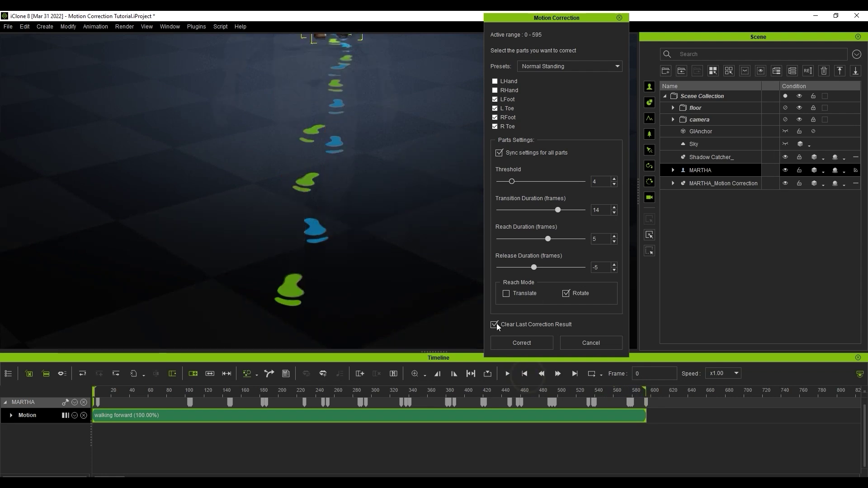
pyautogui.scroll(-3, 409, 177)
pyautogui.scroll(1, 405, 231)
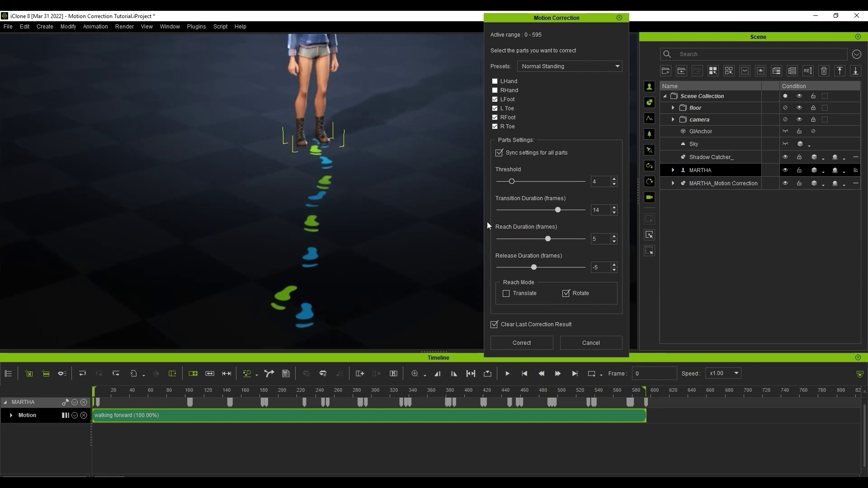
# - Add the Reach tracks to the timeline's track filter and browse them
pyautogui.click(74, 404)
pyautogui.click(96, 317)
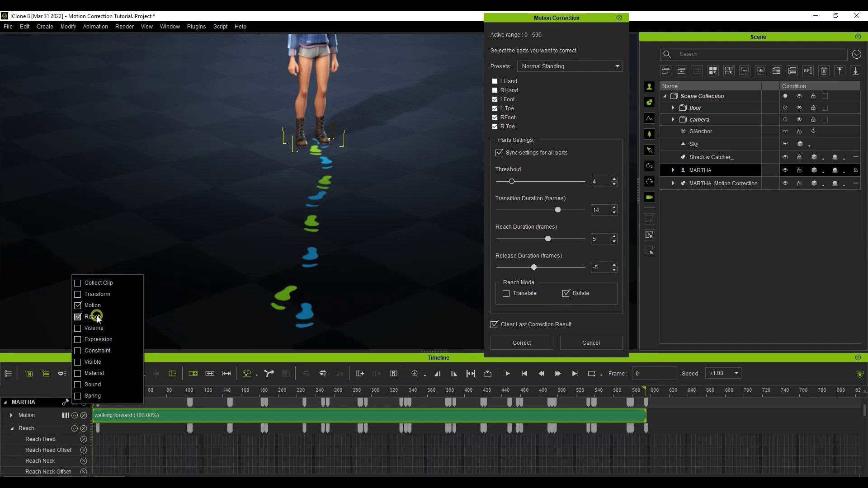
pyautogui.click(43, 430)
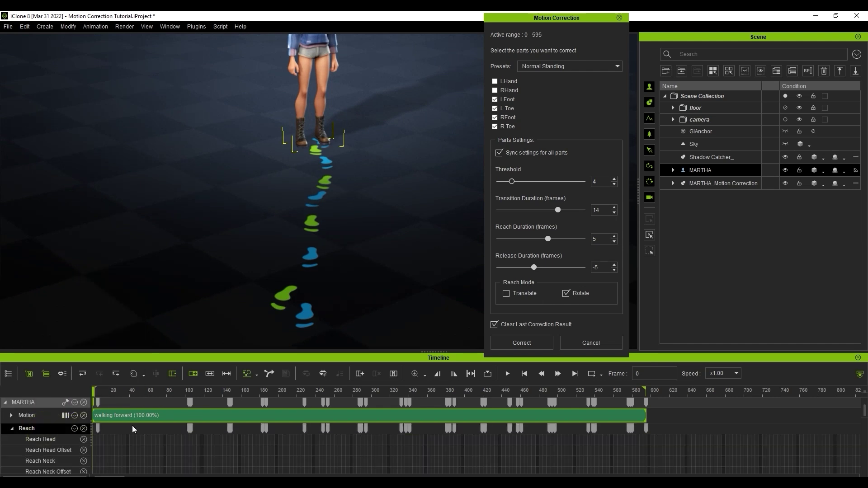
pyautogui.scroll(-1, 157, 423)
pyautogui.scroll(-10, 156, 423)
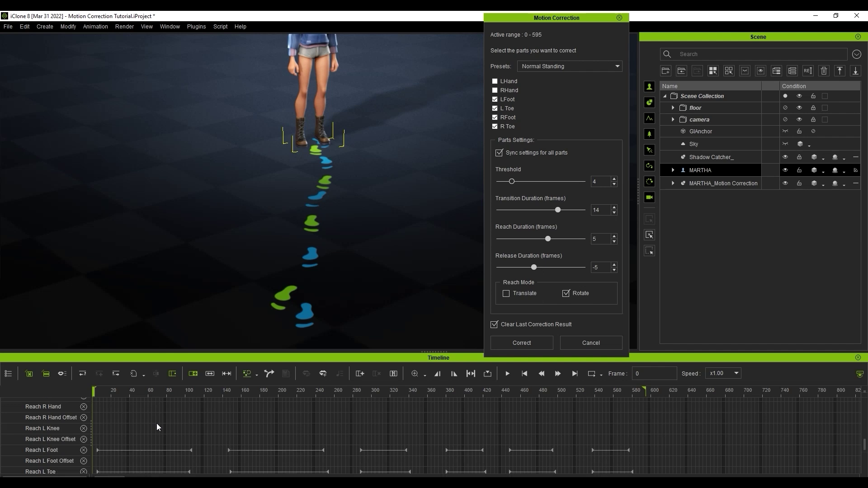
pyautogui.scroll(-4, 157, 427)
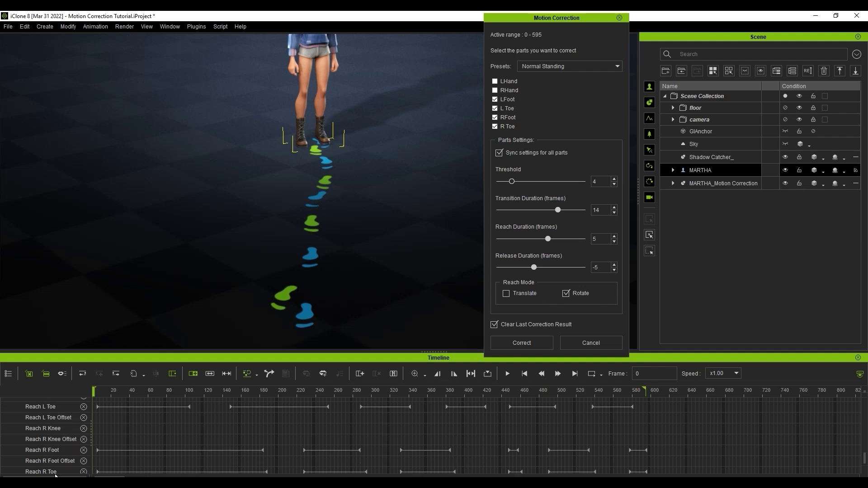
pyautogui.scroll(3, 174, 444)
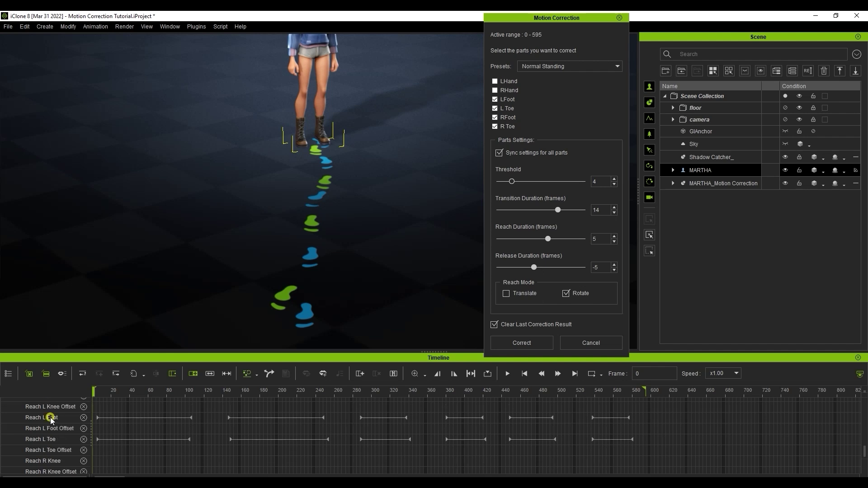
# - Select the Reach L Foot, L Toe, R Foot and R Toe tracks in turn
pyautogui.click(64, 420)
pyautogui.click(61, 440)
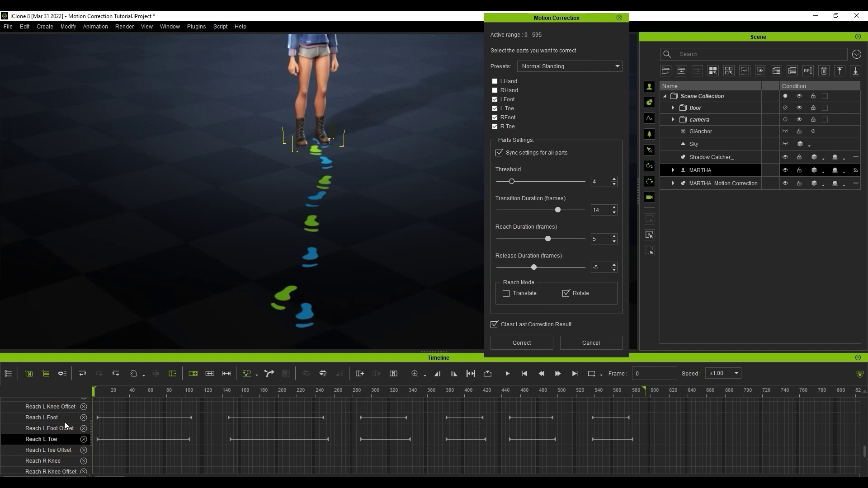
pyautogui.scroll(-4, 72, 436)
pyautogui.click(63, 439)
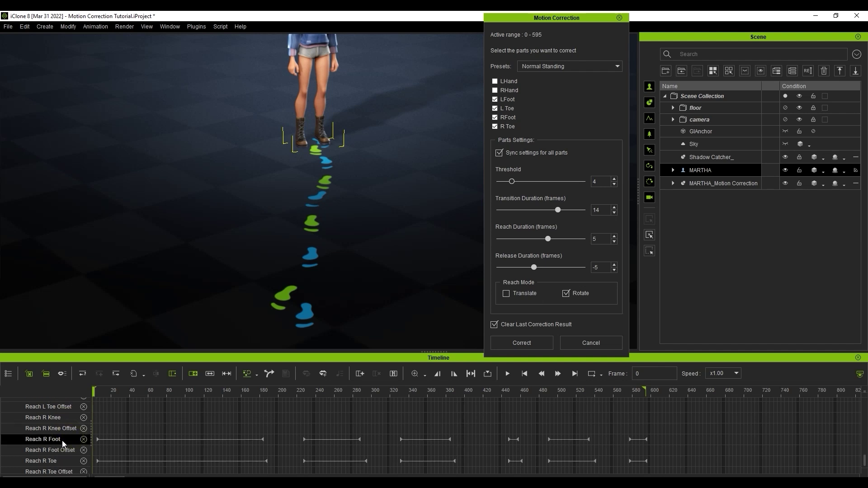
pyautogui.click(62, 462)
pyautogui.scroll(3, 62, 455)
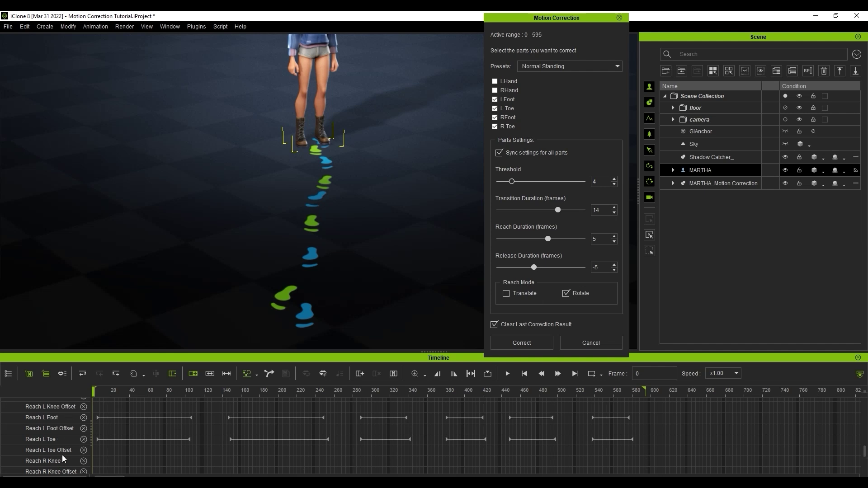
pyautogui.click(66, 430)
pyautogui.scroll(6, 173, 451)
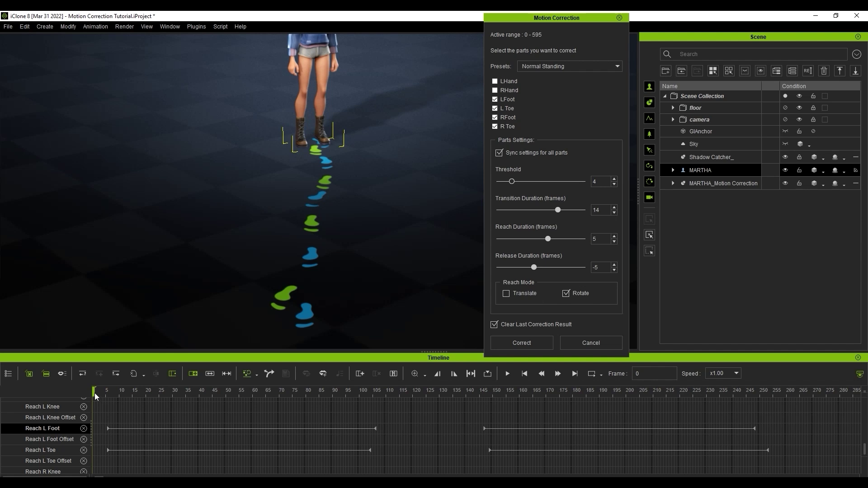
# - Scrub the walk to inspect the left foot's contact and select a left-foot reach block's end
pyautogui.moveTo(94, 393); pyautogui.dragTo(524, 406)
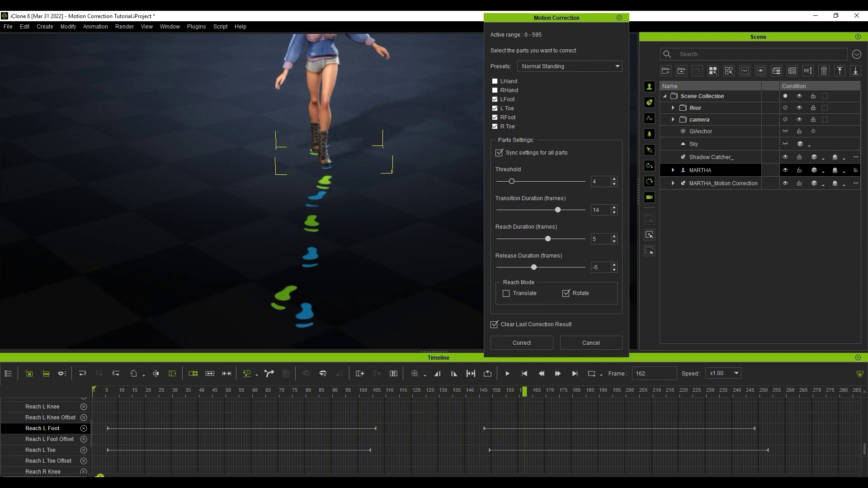
pyautogui.hscroll(5, 232, 423)
pyautogui.moveTo(239, 392)
pyautogui.mouseDown()
pyautogui.moveTo(200, 394)
pyautogui.moveTo(503, 401)
pyautogui.moveTo(240, 405)
pyautogui.mouseUp()
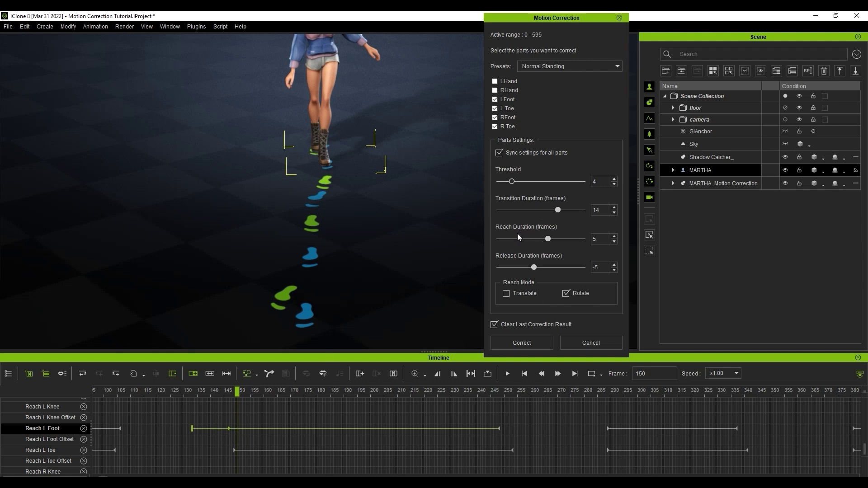
pyautogui.click(500, 429)
# - Shorten the left-foot reach block's end and raise the transition duration to 17 frames
pyautogui.moveTo(536, 429); pyautogui.dragTo(521, 428)
pyautogui.moveTo(558, 210)
pyautogui.mouseDown()
pyautogui.moveTo(571, 210)
pyautogui.moveTo(511, 215)
pyautogui.moveTo(571, 211)
pyautogui.mouseUp()
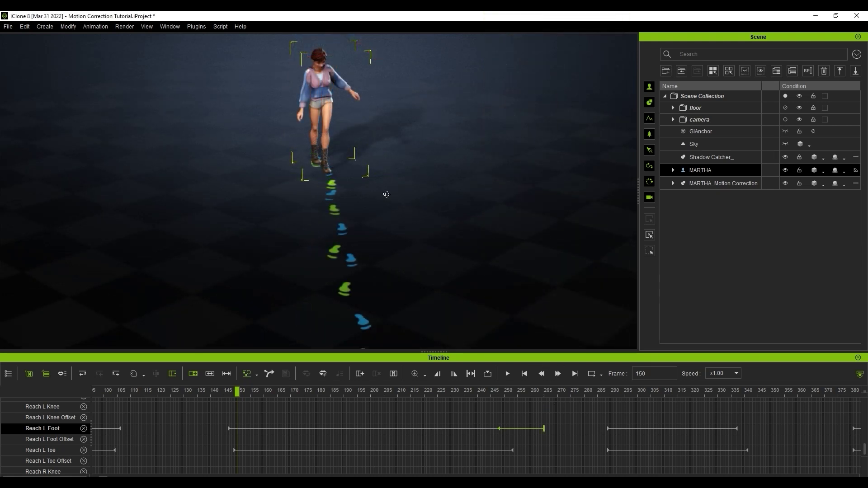
# - Select and expand the MARTHA_Motion Correction group in the Scene panel
pyautogui.click(690, 184)
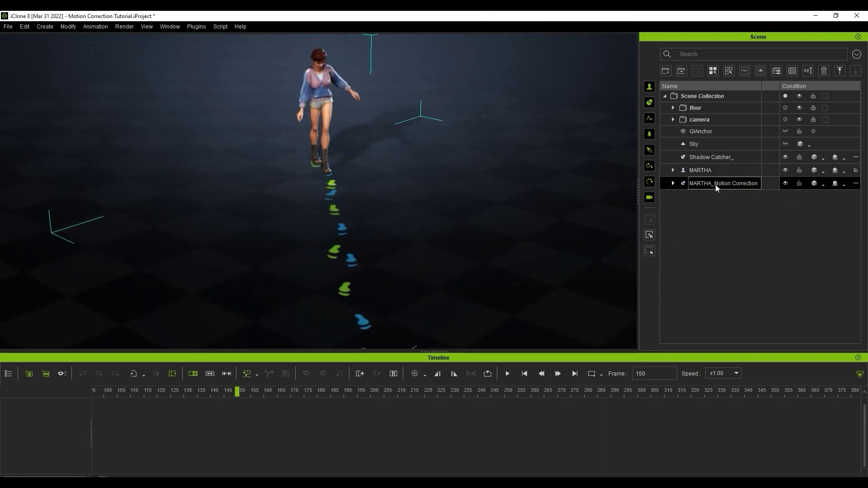
pyautogui.click(673, 183)
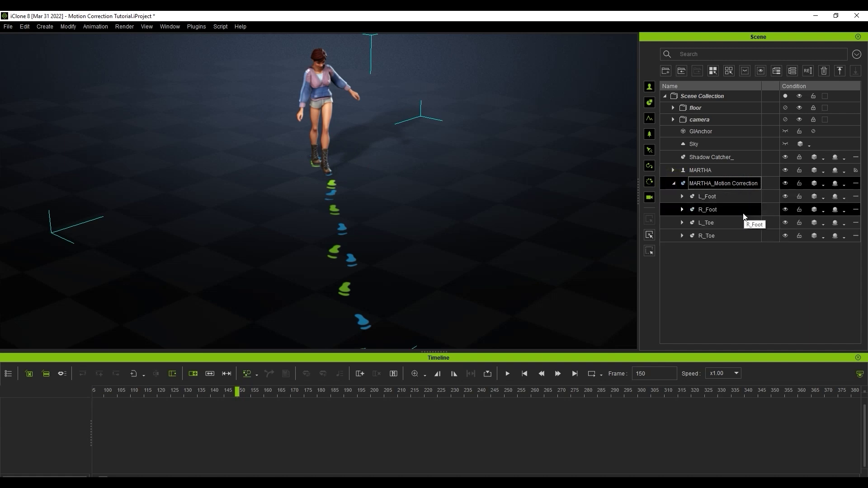
pyautogui.scroll(1, 416, 256)
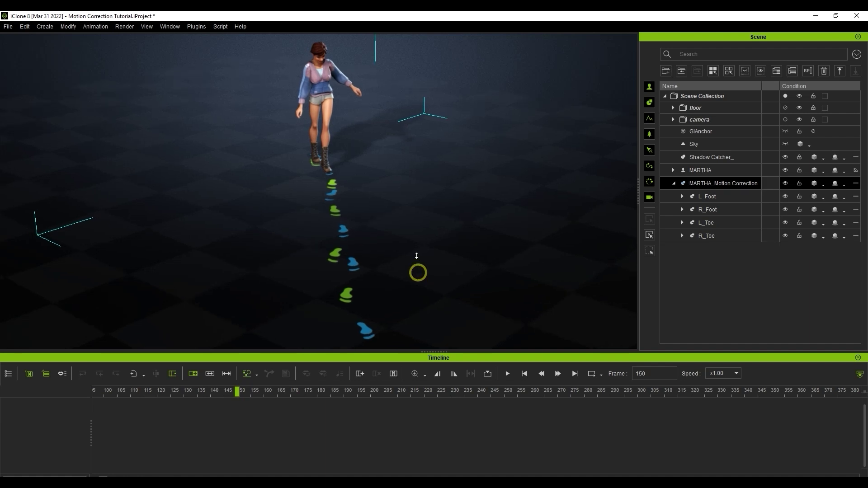
pyautogui.scroll(2, 416, 256)
# - Toggle visibility of the L_Foot, R_Foot, L_Toe and R_Toe footprint sets and the whole group
pyautogui.click(787, 197)
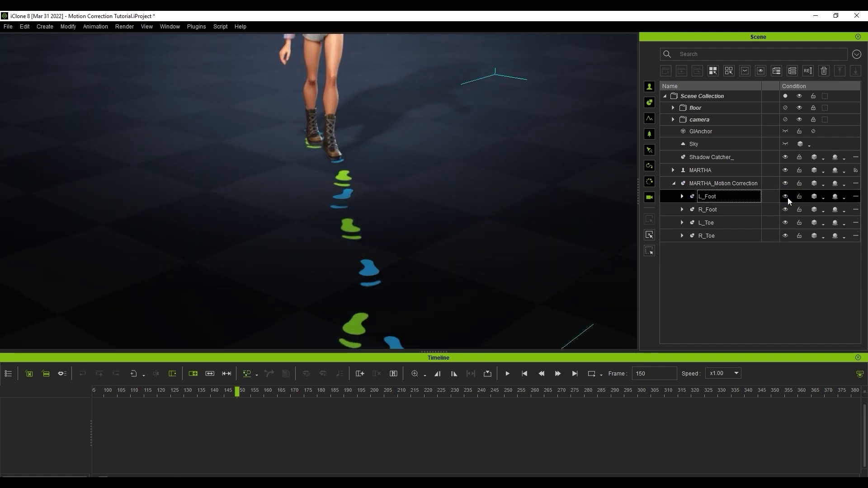
pyautogui.click(787, 207)
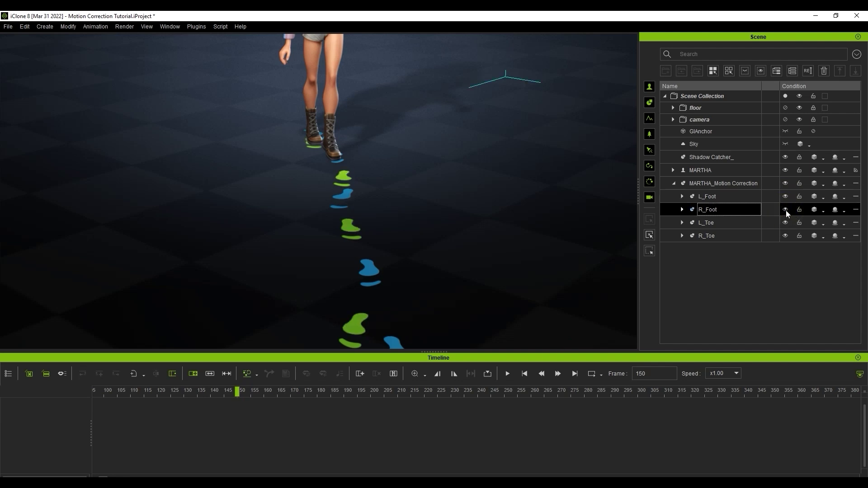
pyautogui.click(783, 223)
pyautogui.click(785, 235)
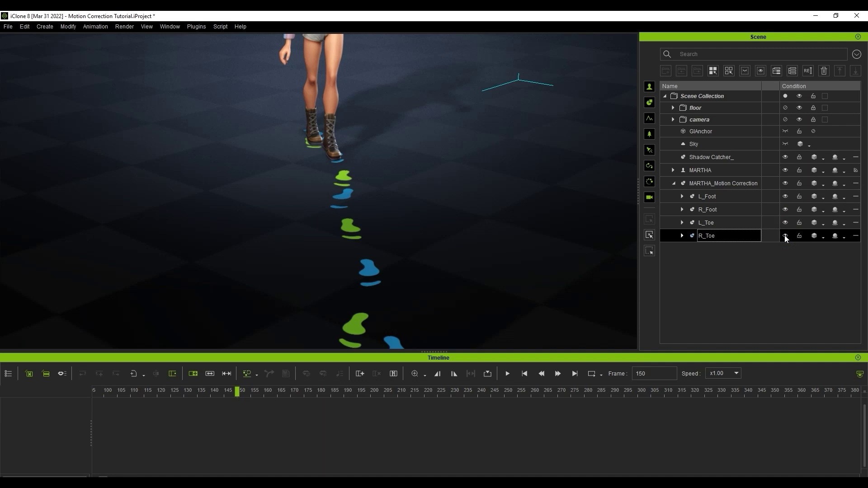
pyautogui.click(784, 184)
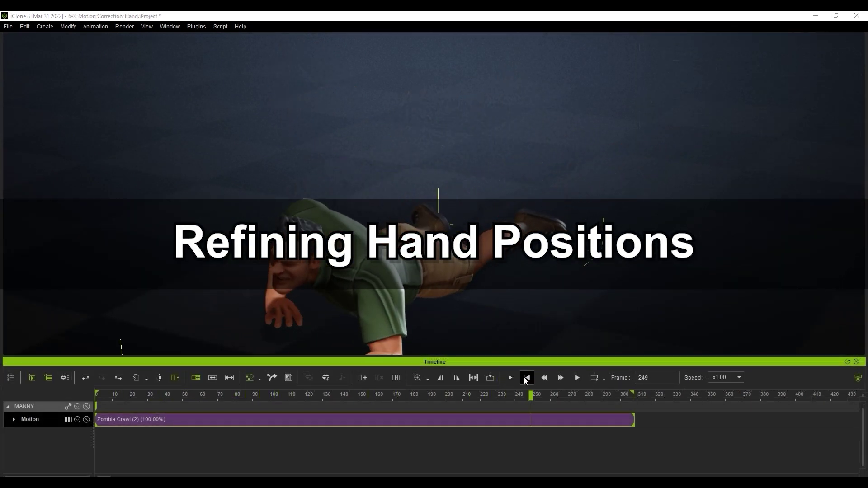
# - Apply the Hands preset to MANNY's crawl clip in Motion Correction and run the correction
pyautogui.rightClick(136, 419)
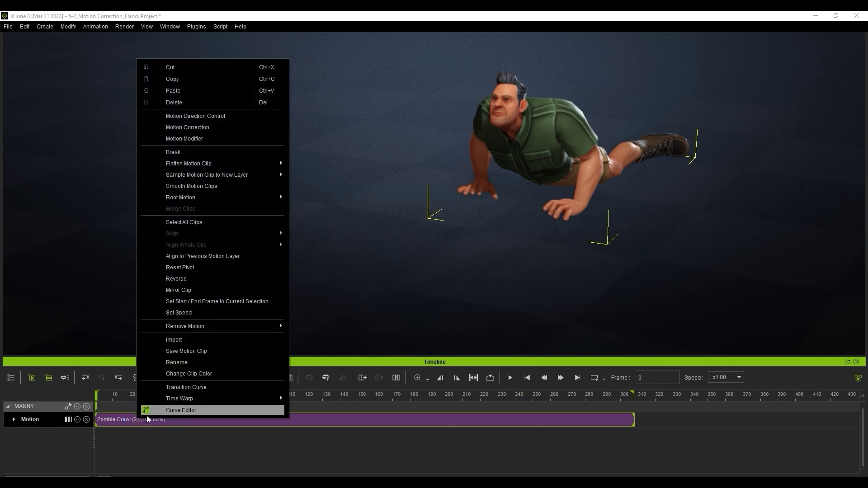
pyautogui.click(216, 129)
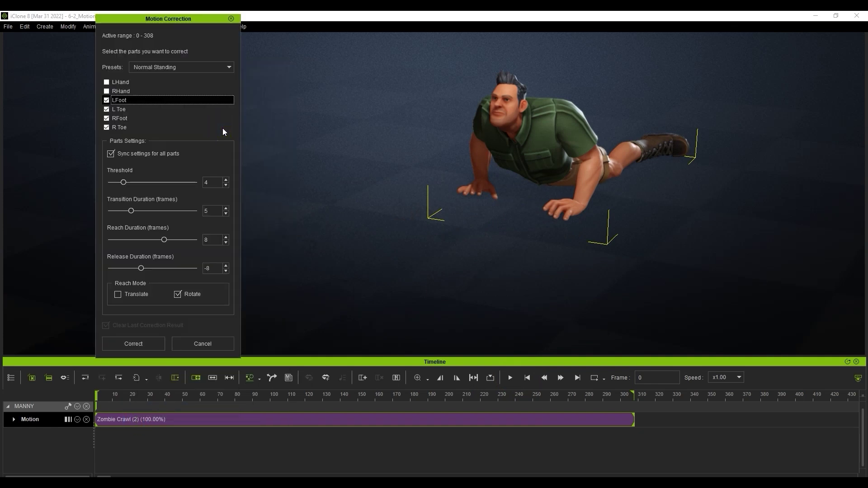
pyautogui.click(230, 67)
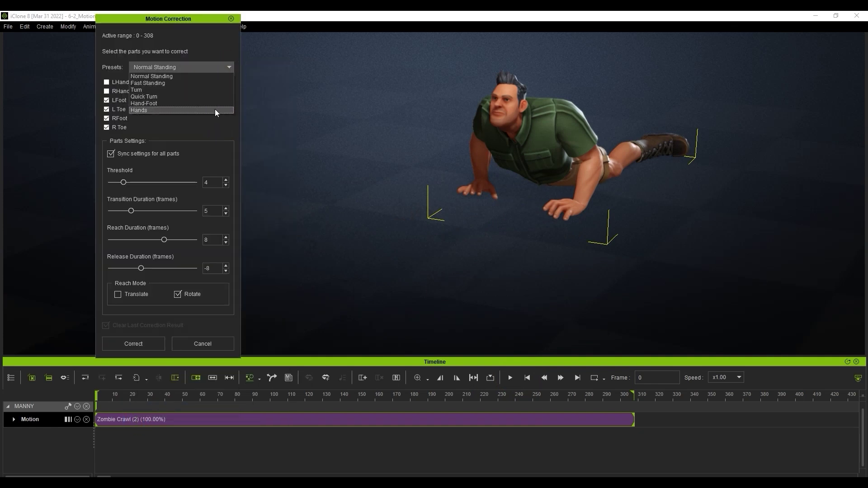
pyautogui.click(153, 110)
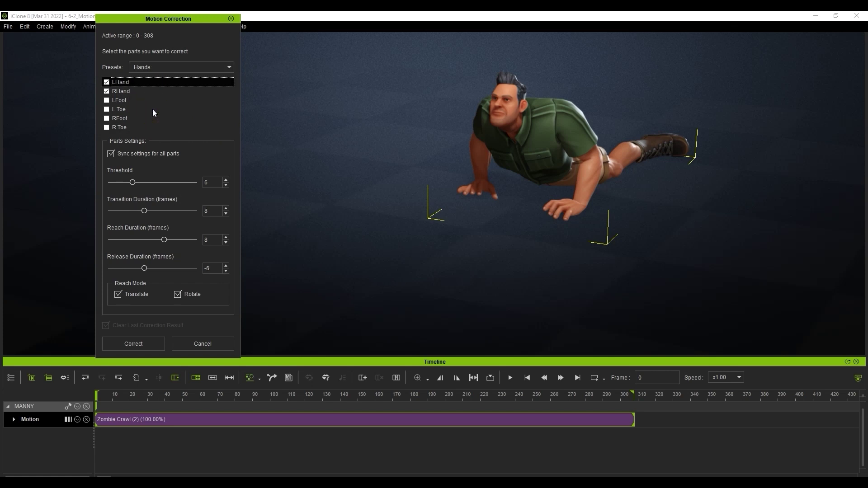
pyautogui.click(159, 347)
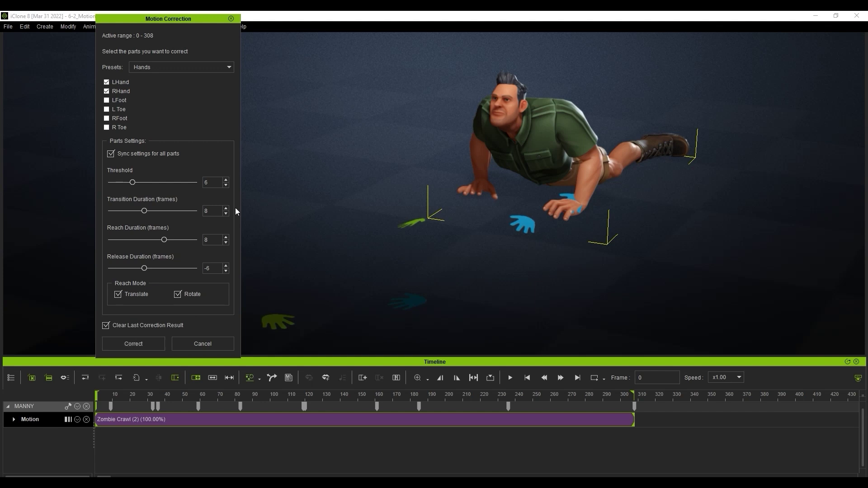
pyautogui.click(230, 18)
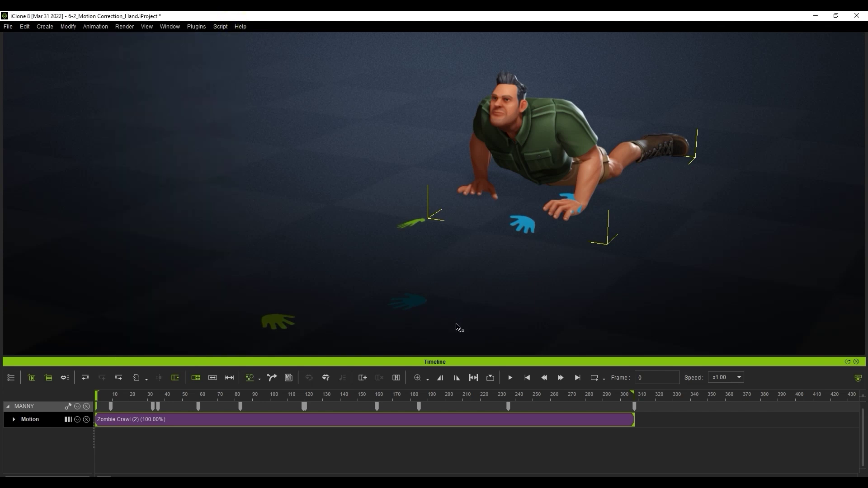
# - Play the corrected crawl and step through the frames around 110
pyautogui.click(513, 382)
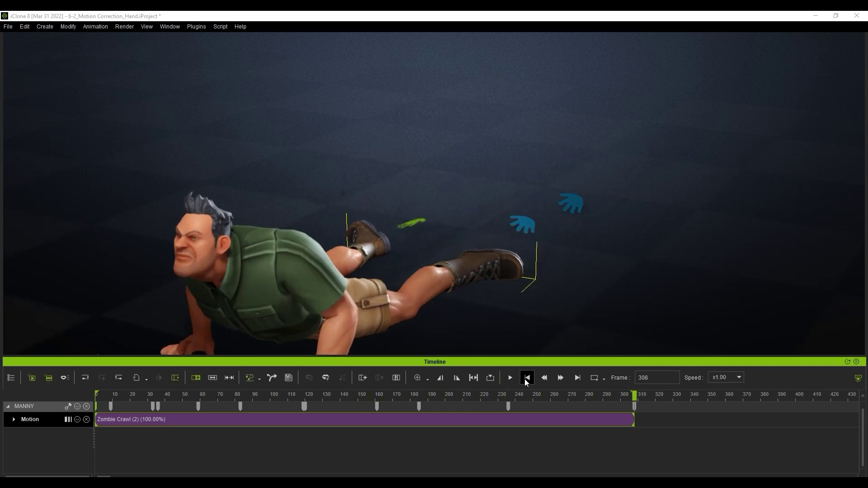
pyautogui.click(525, 381)
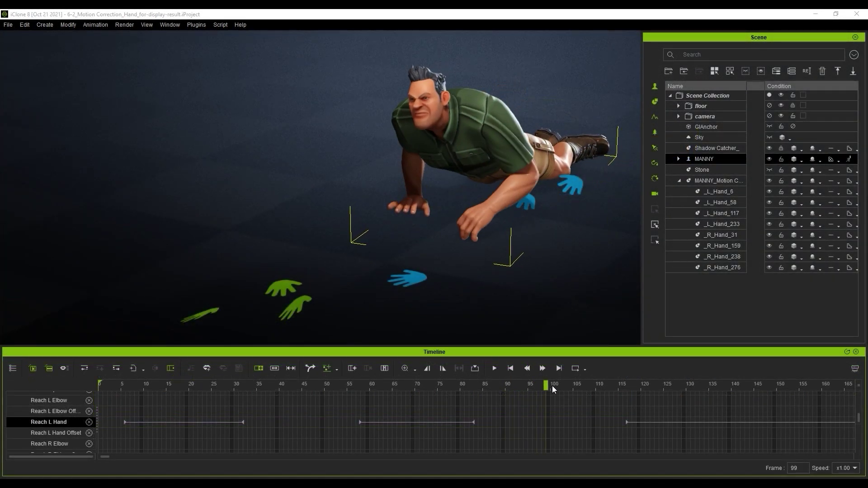
pyautogui.moveTo(553, 387); pyautogui.dragTo(599, 390)
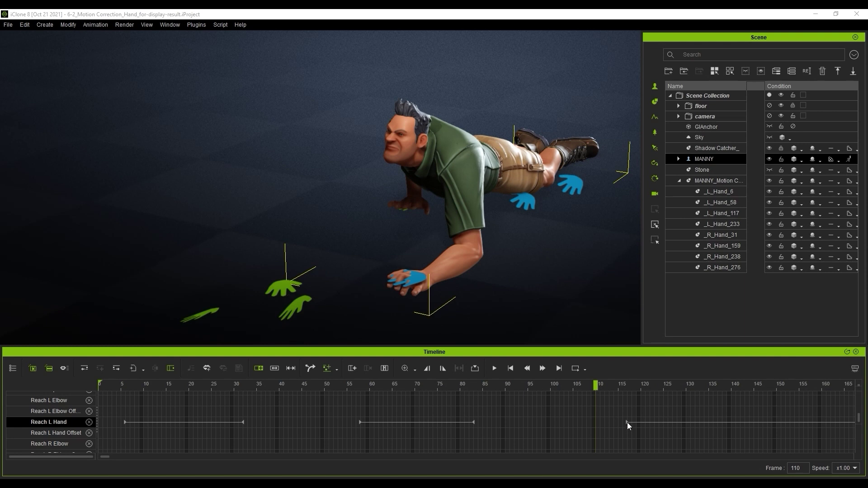
# - Start the third Reach L Hand block earlier, near frame 110, and review the pose around it
pyautogui.moveTo(604, 425); pyautogui.dragTo(599, 427)
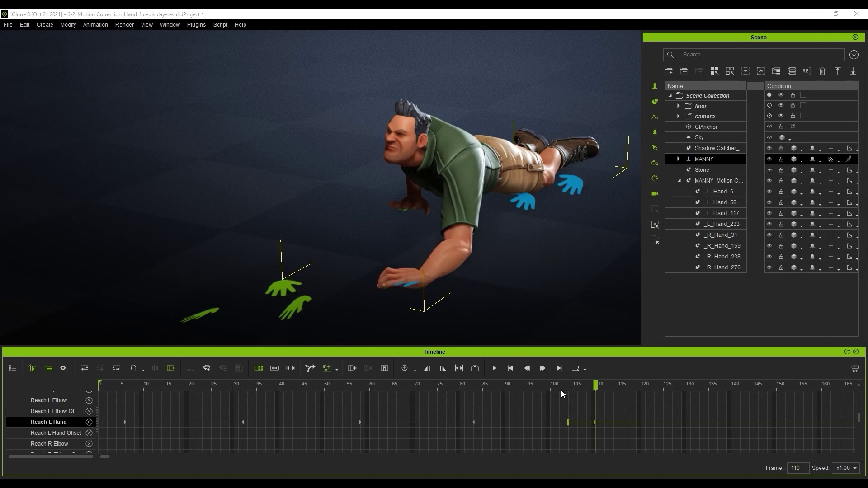
pyautogui.moveTo(539, 387); pyautogui.dragTo(631, 386)
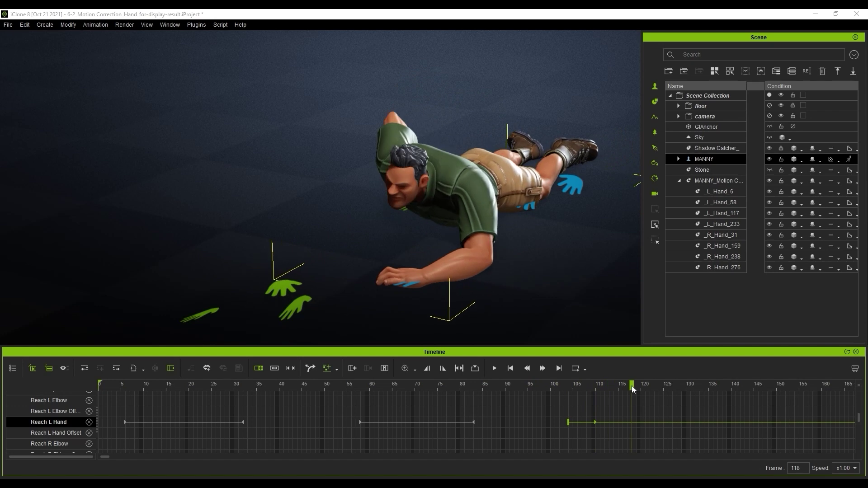
pyautogui.press('space')
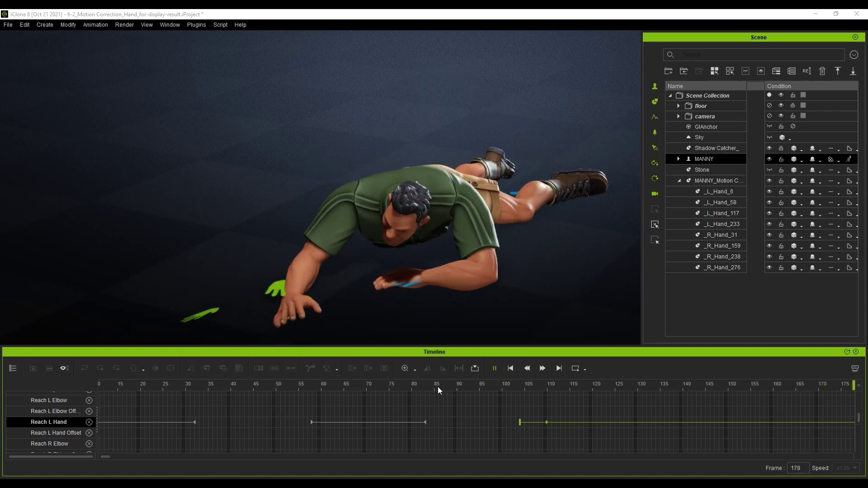
pyautogui.click(542, 423)
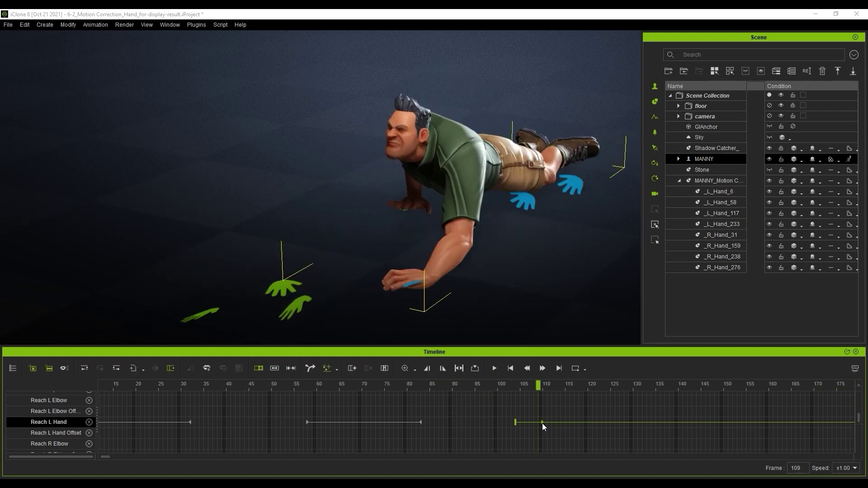
pyautogui.click(502, 385)
# - Rotate the _L_Hand_117 handprint marker at frame 110 to match the left hand
pyautogui.click(514, 272)
pyautogui.click(719, 211)
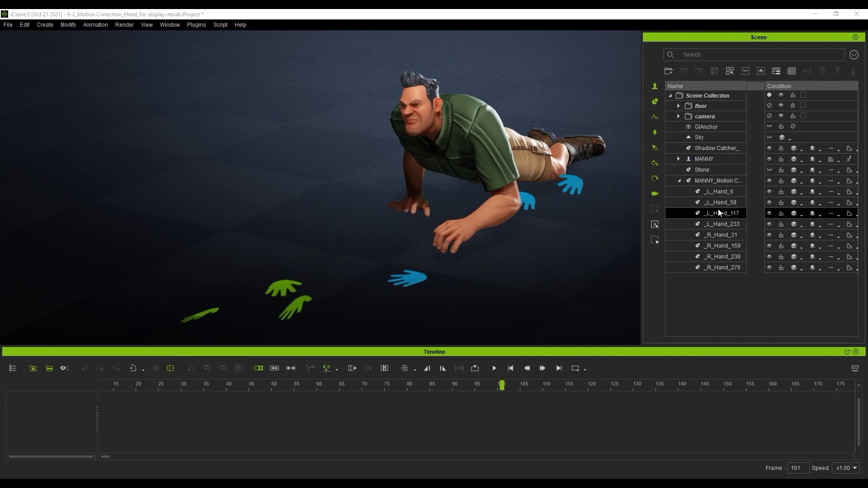
pyautogui.press('Right')
pyautogui.press('Right')
pyautogui.press('Right')
pyautogui.press('Right')
pyautogui.press('Right')
pyautogui.press('Right')
pyautogui.press('Right')
pyautogui.press('Right')
pyautogui.press('Right')
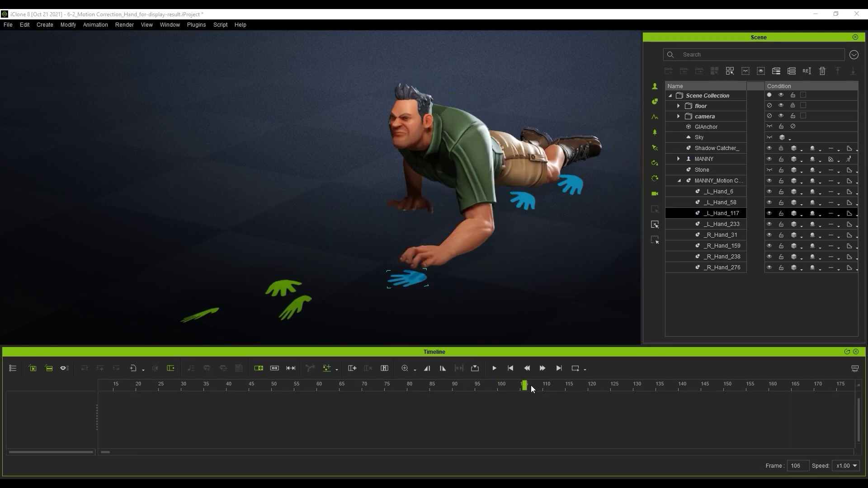
pyautogui.press('e')
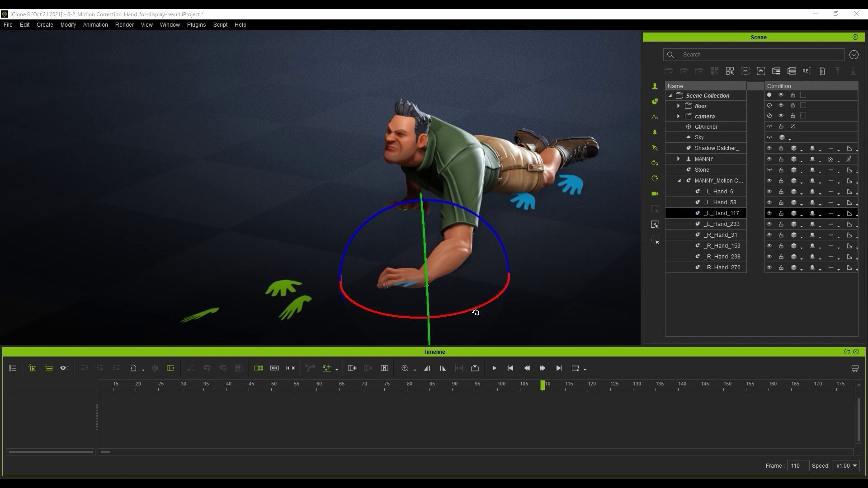
pyautogui.moveTo(475, 311); pyautogui.dragTo(493, 312)
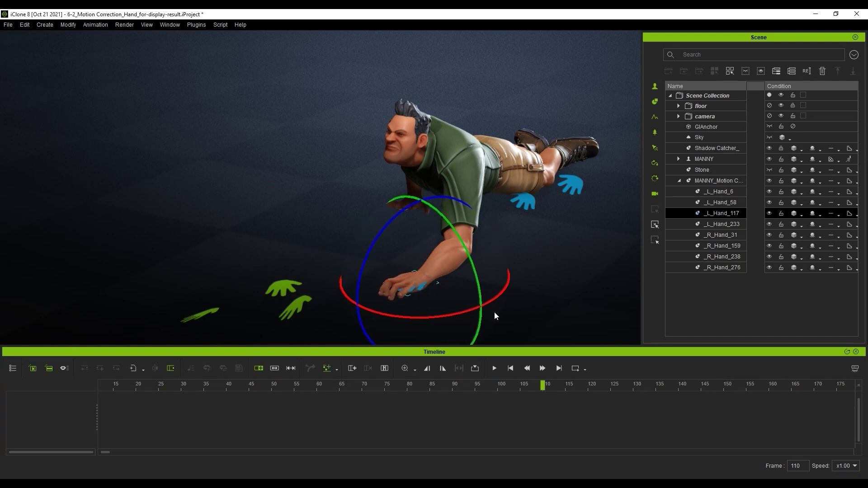
# - Scrub around frame 110 and play from about frame 70 to review the hand pose
pyautogui.moveTo(543, 387); pyautogui.dragTo(469, 384)
pyautogui.press('space')
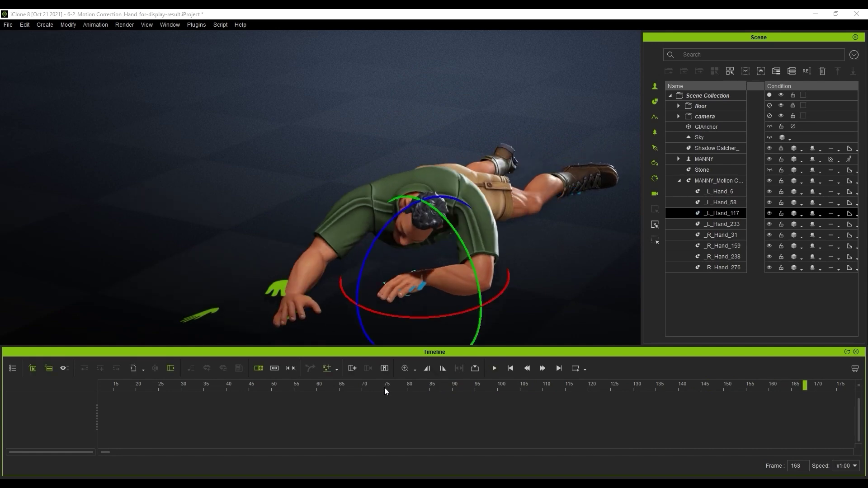
pyautogui.click(360, 387)
pyautogui.press('space')
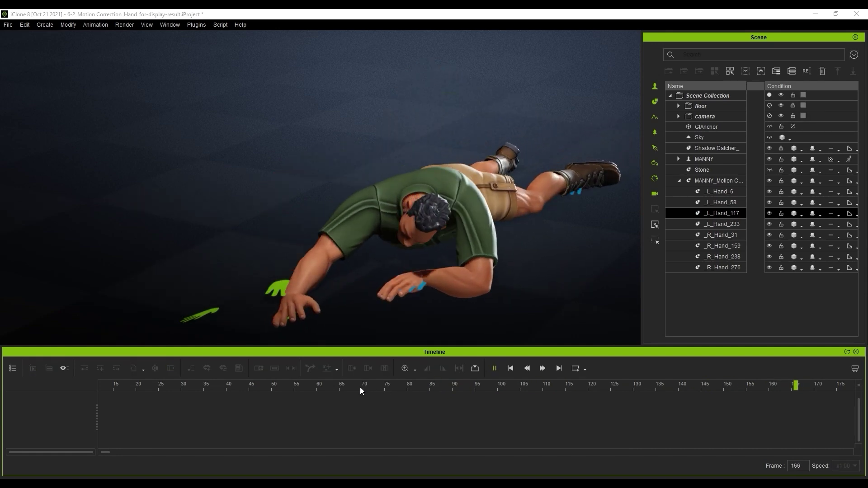
# - At frame 27, move the right-hand marker down-left and rotate it, then review frames 11 to 32
pyautogui.moveTo(107, 384); pyautogui.dragTo(145, 385)
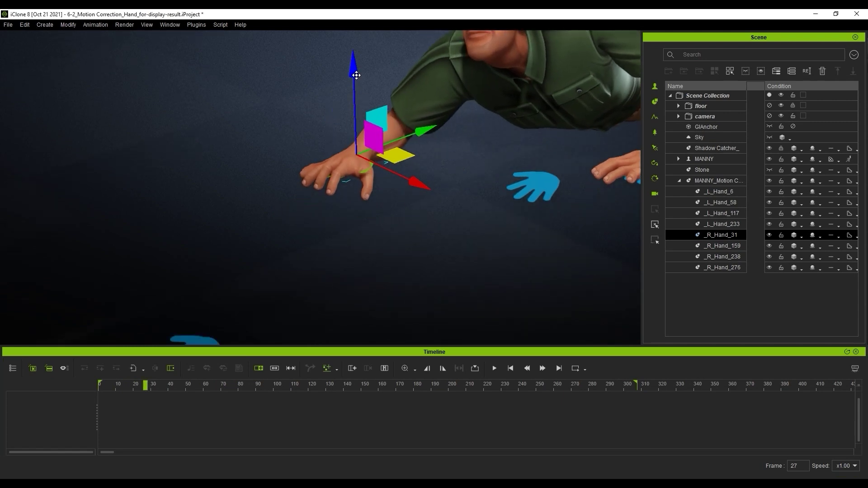
pyautogui.moveTo(385, 95); pyautogui.dragTo(384, 58, button='middle')
pyautogui.moveTo(383, 58); pyautogui.dragTo(360, 74)
pyautogui.press('e')
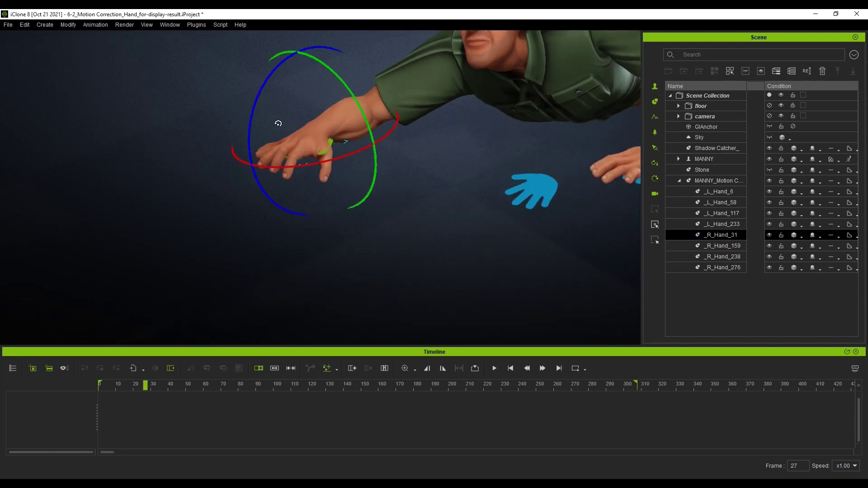
pyautogui.moveTo(275, 121); pyautogui.dragTo(250, 136)
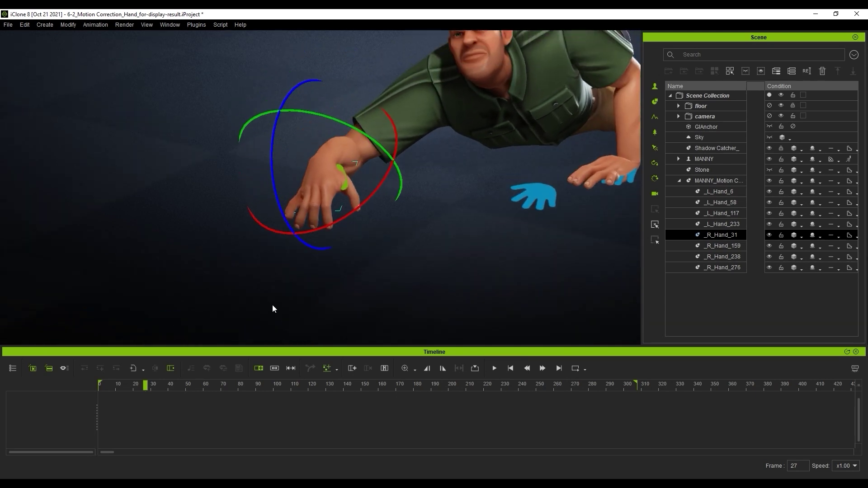
pyautogui.moveTo(145, 385); pyautogui.dragTo(119, 387)
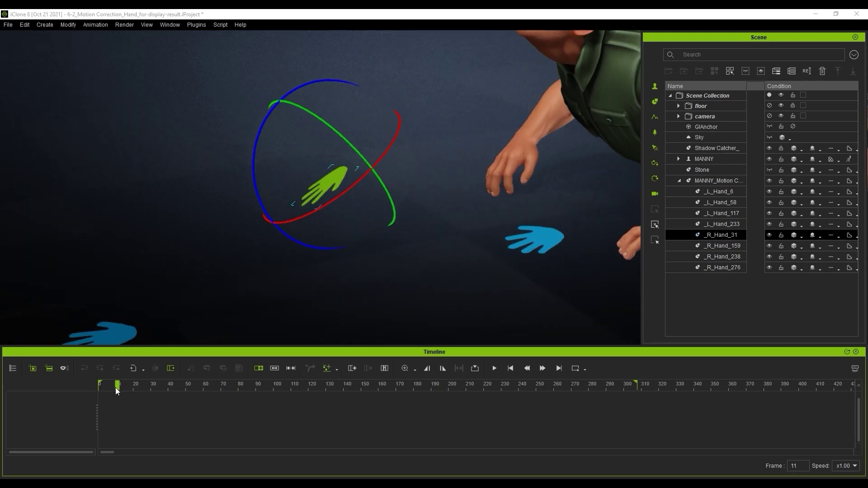
pyautogui.moveTo(116, 388); pyautogui.dragTo(154, 385)
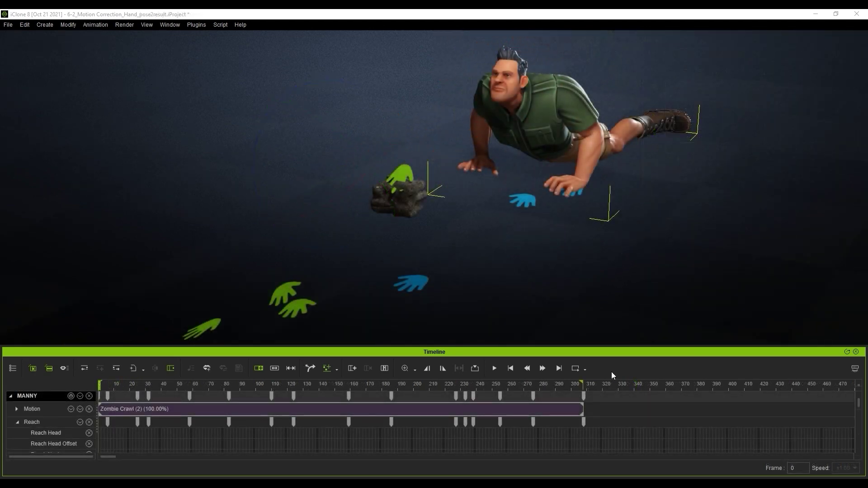
pyautogui.press('space')
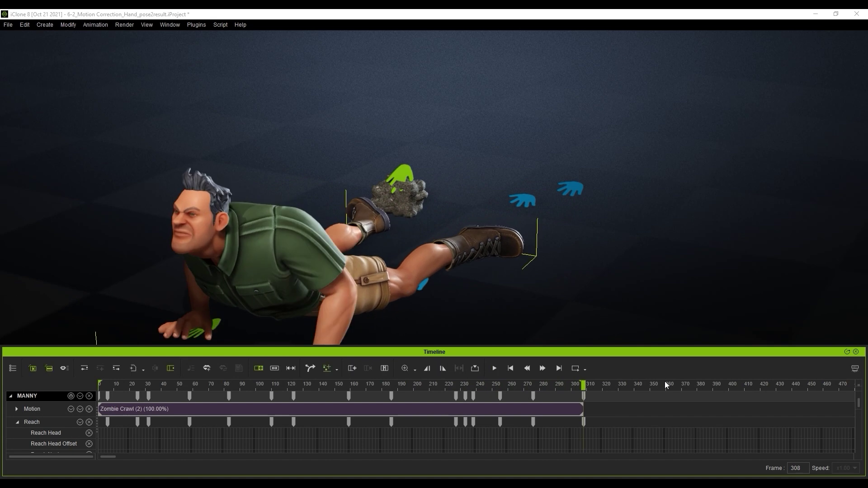
# - Hide the MANNY_Motion Correction handprint markers in the Scene panel
pyautogui.press('F6')
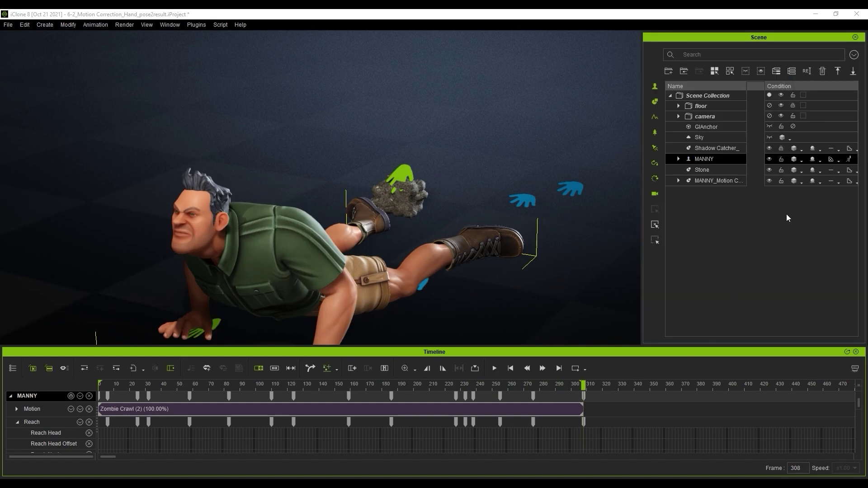
pyautogui.click(772, 181)
pyautogui.press('F6')
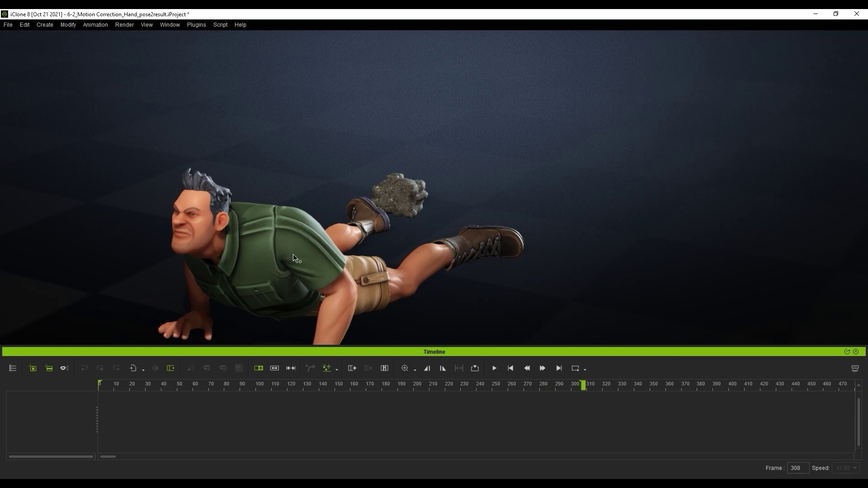
# - Select MANNY and play the crawl from frame 0
pyautogui.click(267, 264)
pyautogui.click(511, 368)
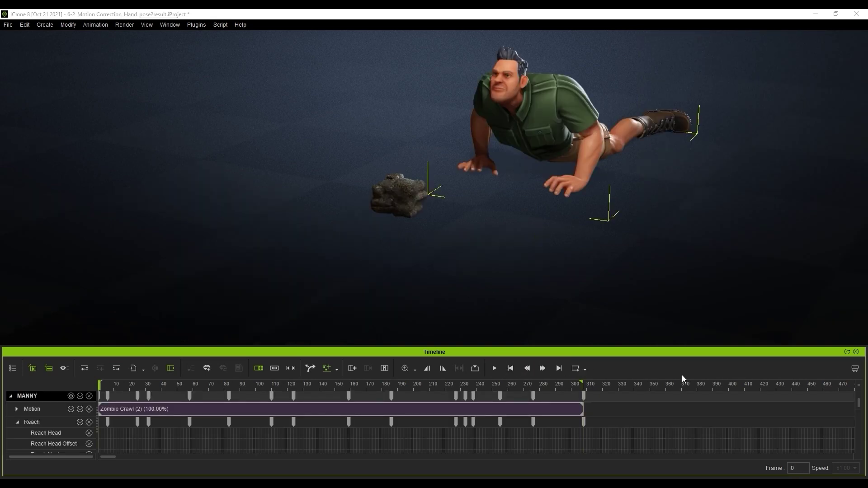
pyautogui.press('space')
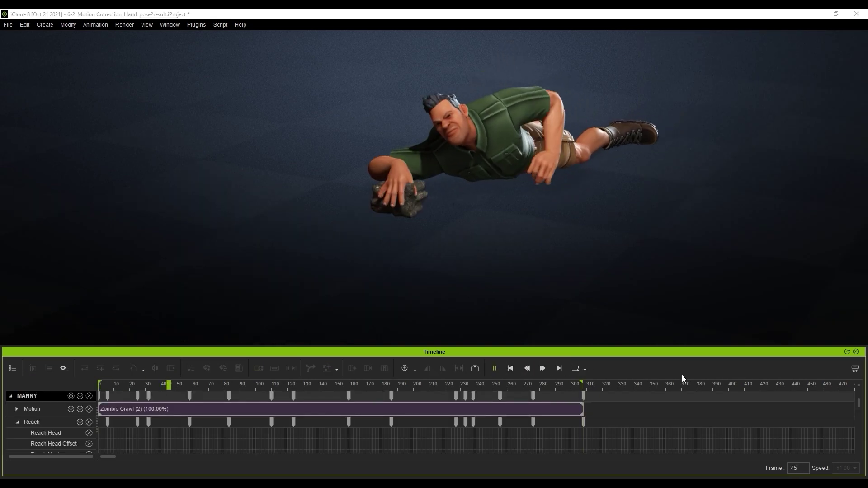